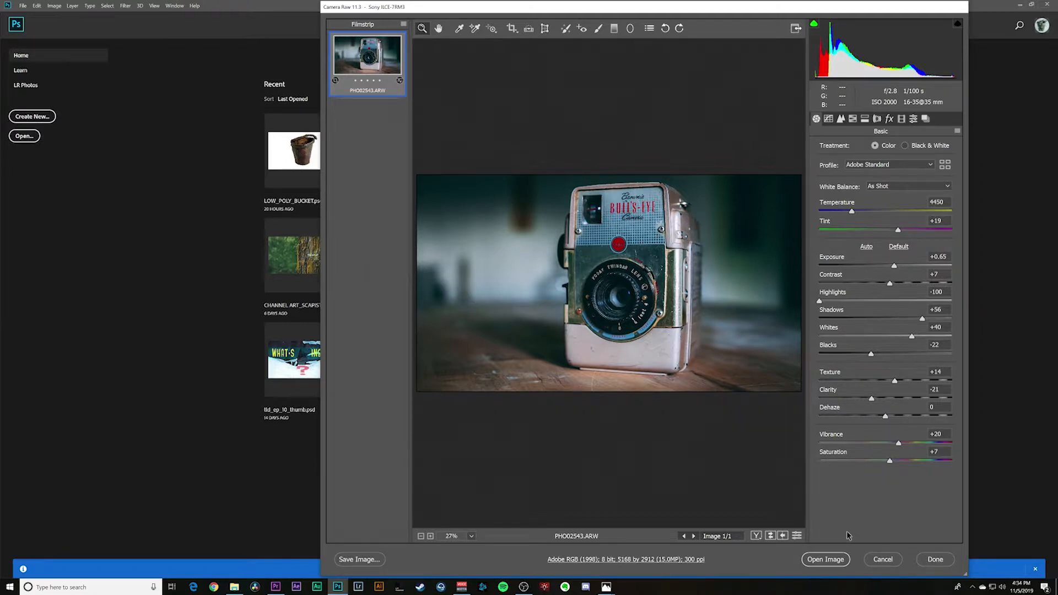
Step: Open the processed raw photo as an image and convert its locked background into an editable layer
{"action": "left_click", "coordinate": [839, 559]}
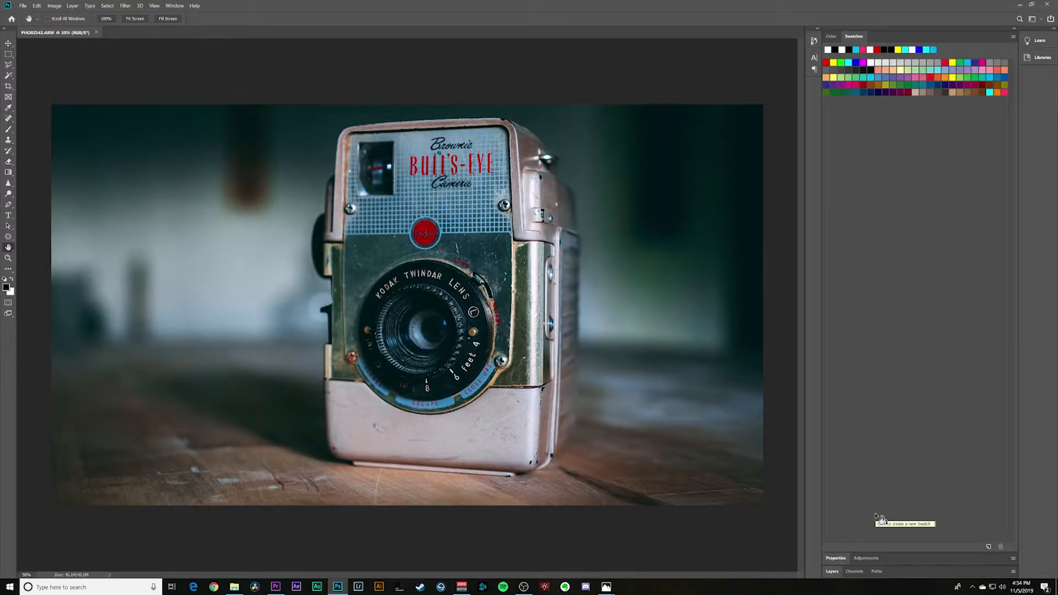
{"action": "left_click", "coordinate": [832, 572]}
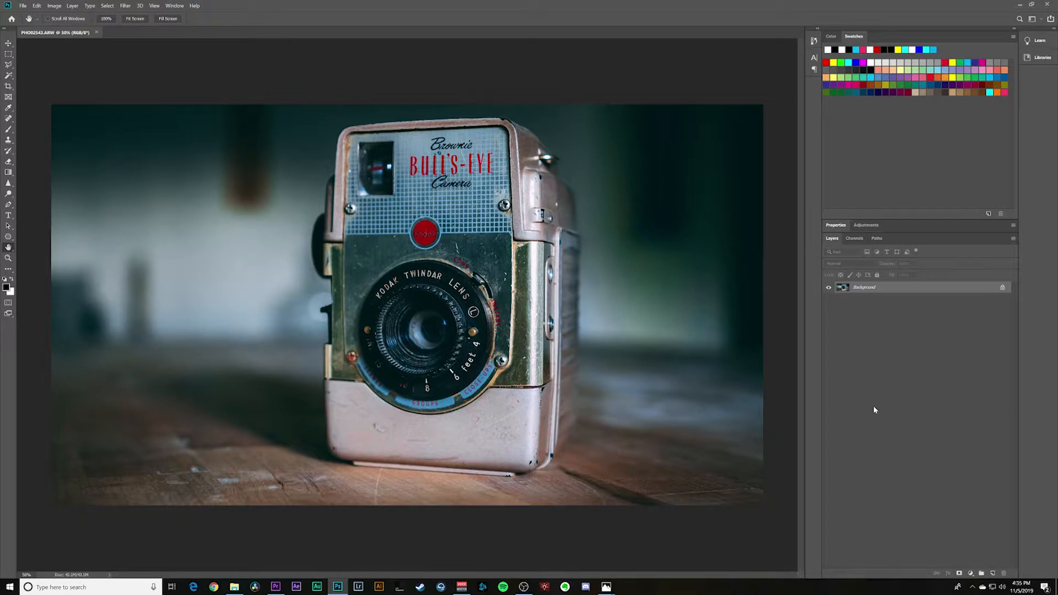
{"action": "double_click", "coordinate": [905, 289]}
{"action": "left_click", "coordinate": [369, 94]}
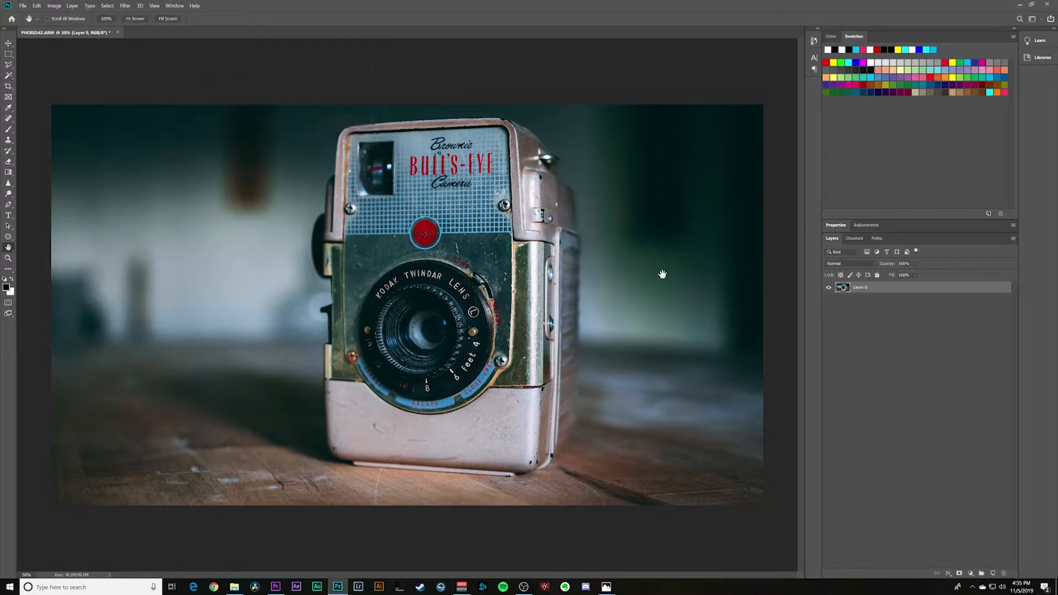
Step: Duplicate the photo layer and hide the original Layer 0
{"action": "key", "text": "ctrl+j"}
{"action": "left_click", "coordinate": [827, 299]}
Step: Open Select and Mask and brush over the camera's front and side panel with Quick Selection
{"action": "left_click", "coordinate": [107, 10]}
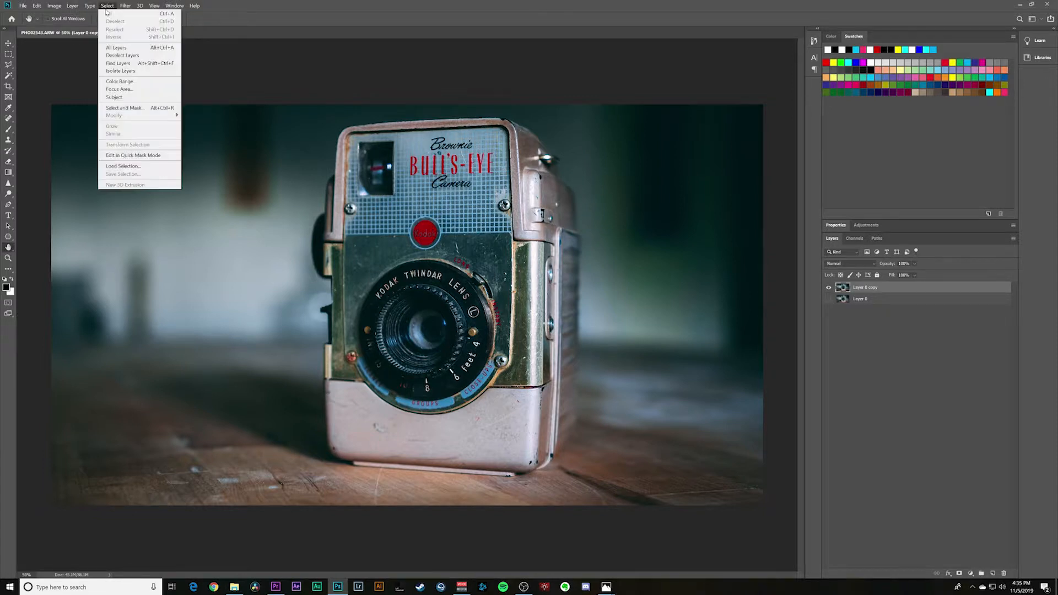
{"action": "left_click", "coordinate": [136, 109]}
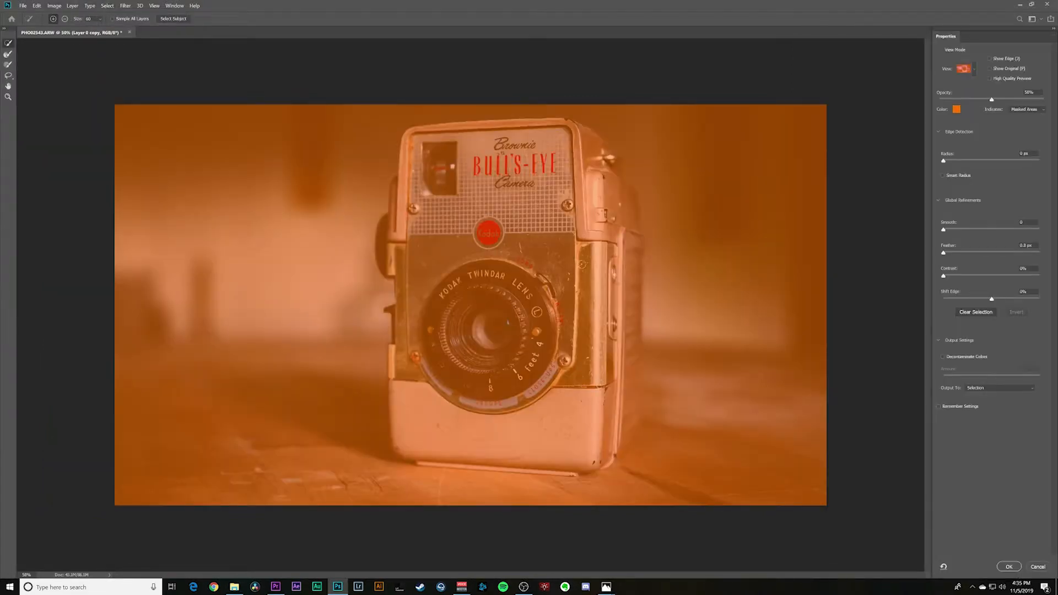
{"action": "mouse_move", "coordinate": [599, 352]}
{"action": "left_mouse_down"}
{"action": "mouse_move", "coordinate": [556, 193]}
{"action": "mouse_move", "coordinate": [491, 165]}
{"action": "left_mouse_up"}
{"action": "mouse_move", "coordinate": [442, 210]}
{"action": "left_mouse_down"}
{"action": "mouse_move", "coordinate": [436, 199]}
{"action": "mouse_move", "coordinate": [419, 348]}
{"action": "mouse_move", "coordinate": [455, 414]}
{"action": "mouse_move", "coordinate": [546, 400]}
{"action": "left_mouse_up"}
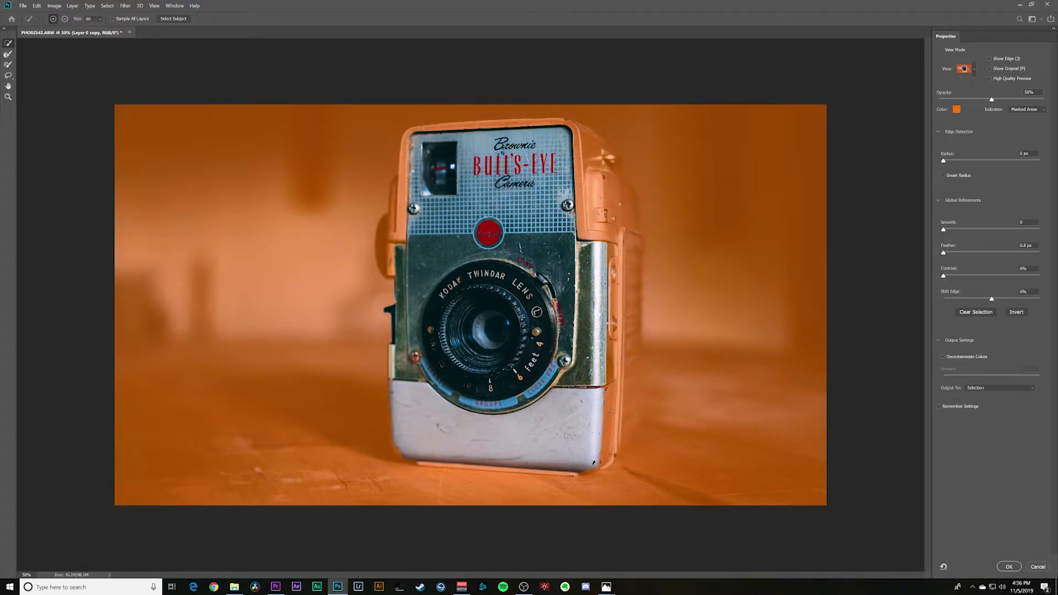
{"action": "left_click_drag", "start_coordinate": [611, 252], "coordinate": [613, 370]}
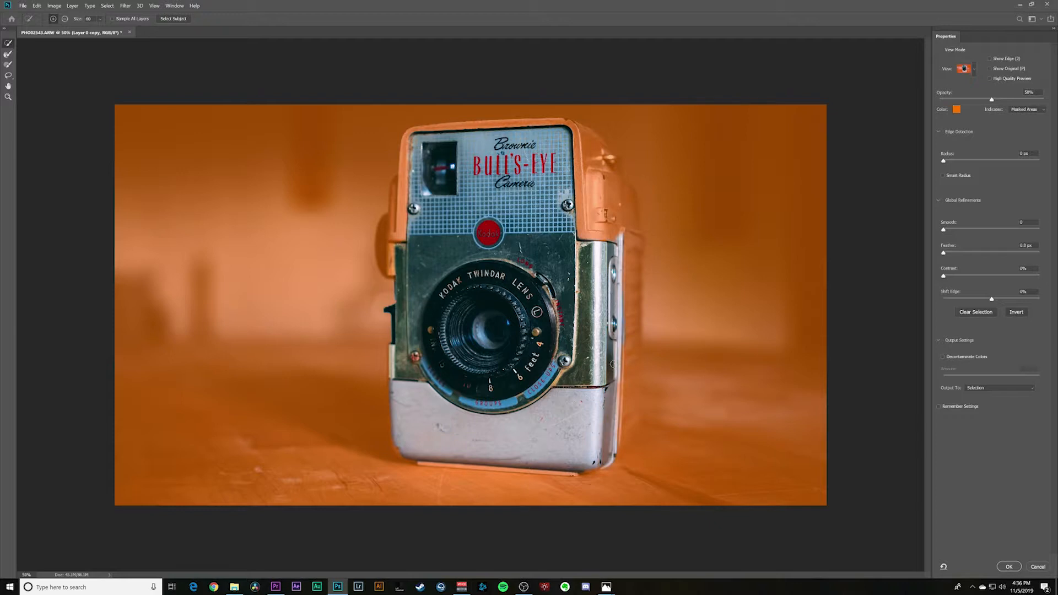
{"action": "left_click_drag", "start_coordinate": [628, 250], "coordinate": [628, 425]}
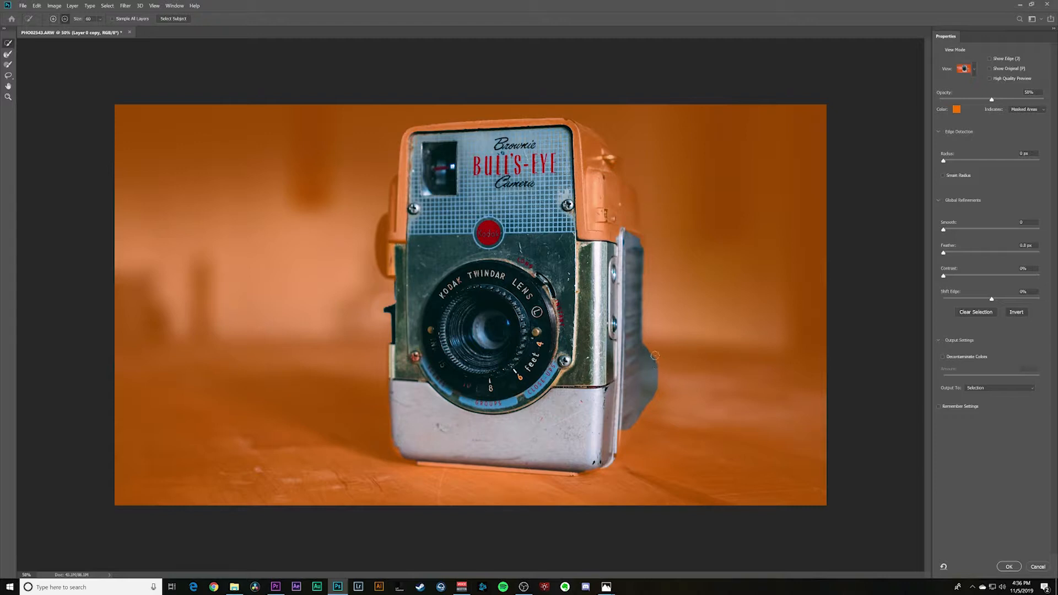
Step: Subtract the spill beyond the camera's side panel and add the side knob and the strap mount to the selection
{"action": "left_click_drag", "start_coordinate": [654, 356], "coordinate": [651, 430]}
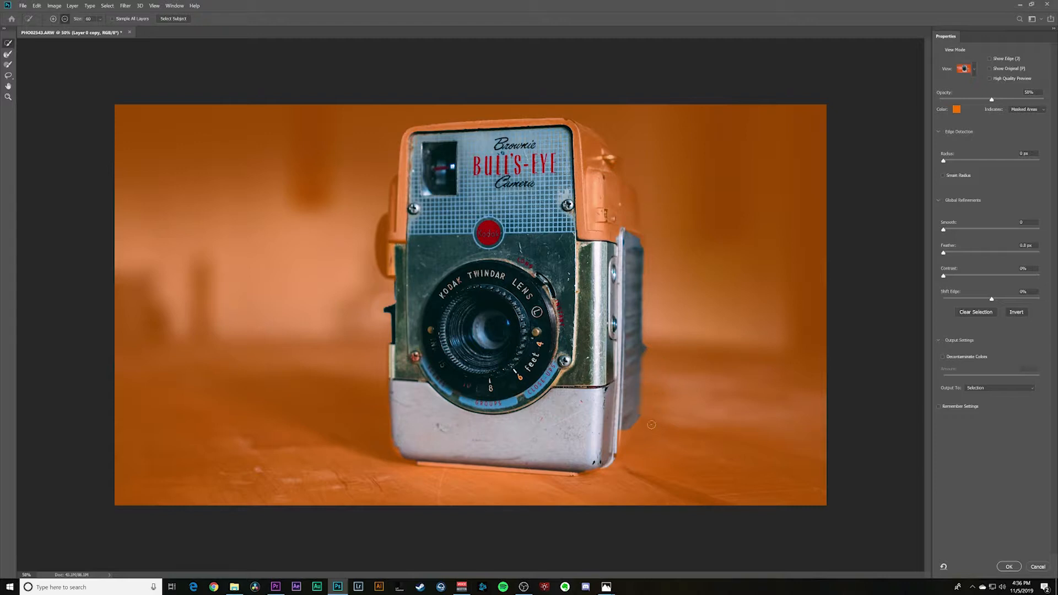
{"action": "left_click_drag", "start_coordinate": [651, 341], "coordinate": [649, 351]}
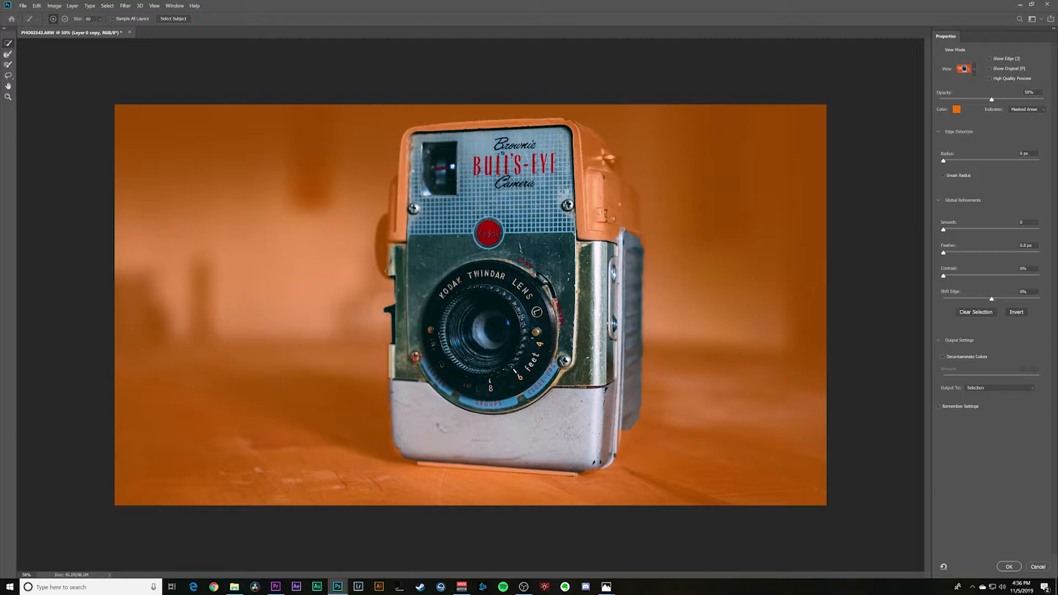
{"action": "left_click_drag", "start_coordinate": [381, 263], "coordinate": [396, 256]}
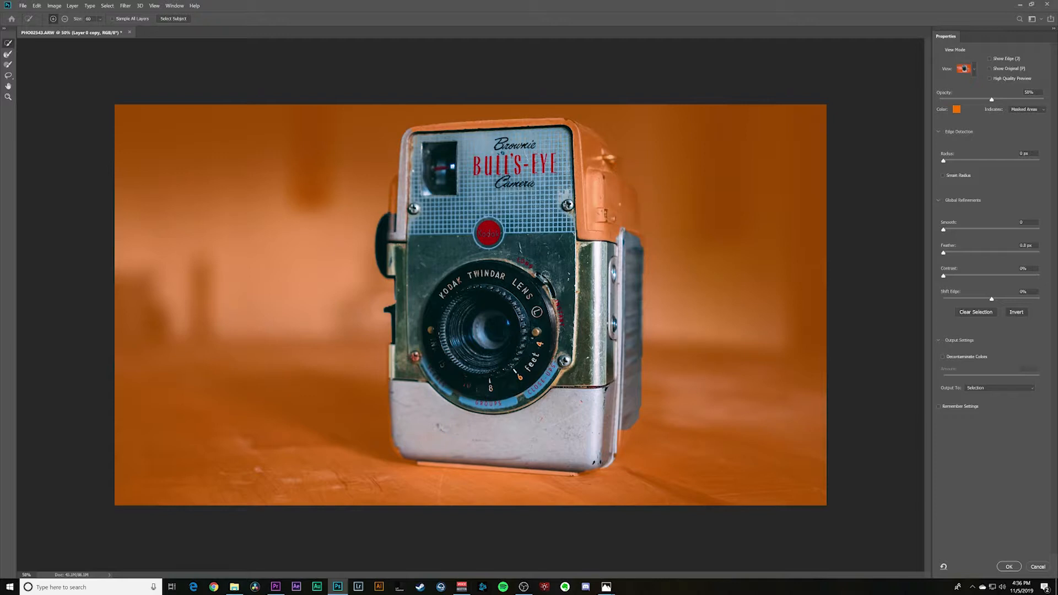
{"action": "mouse_move", "coordinate": [638, 240]}
{"action": "left_mouse_down"}
{"action": "mouse_move", "coordinate": [584, 229]}
{"action": "mouse_move", "coordinate": [592, 222]}
{"action": "left_mouse_up"}
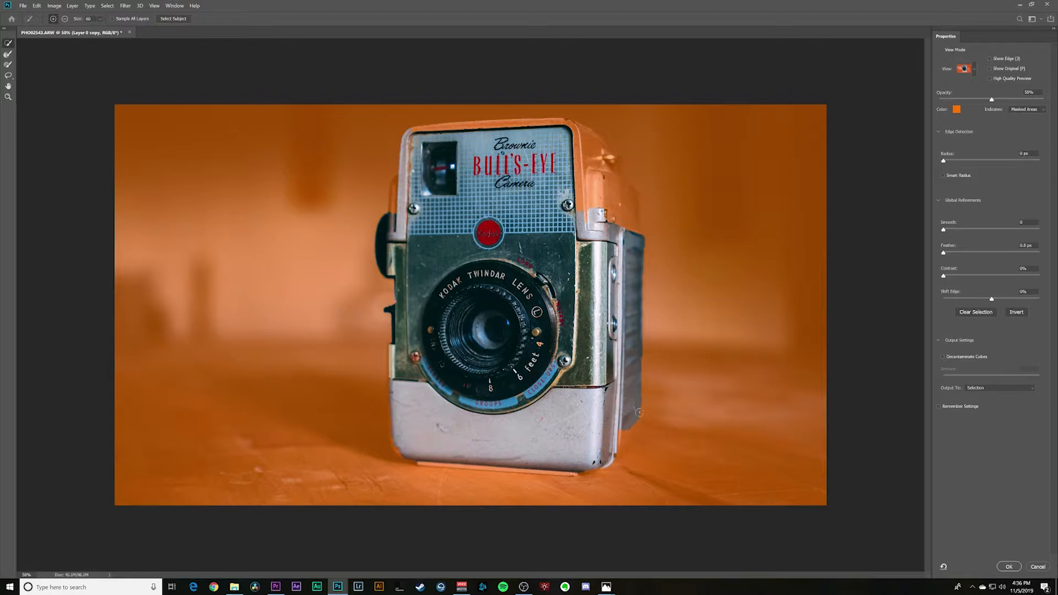
Step: Refine the edge along the camera's blurred side panel with an enlarged Refine Edge Brush
{"action": "left_click", "coordinate": [8, 54]}
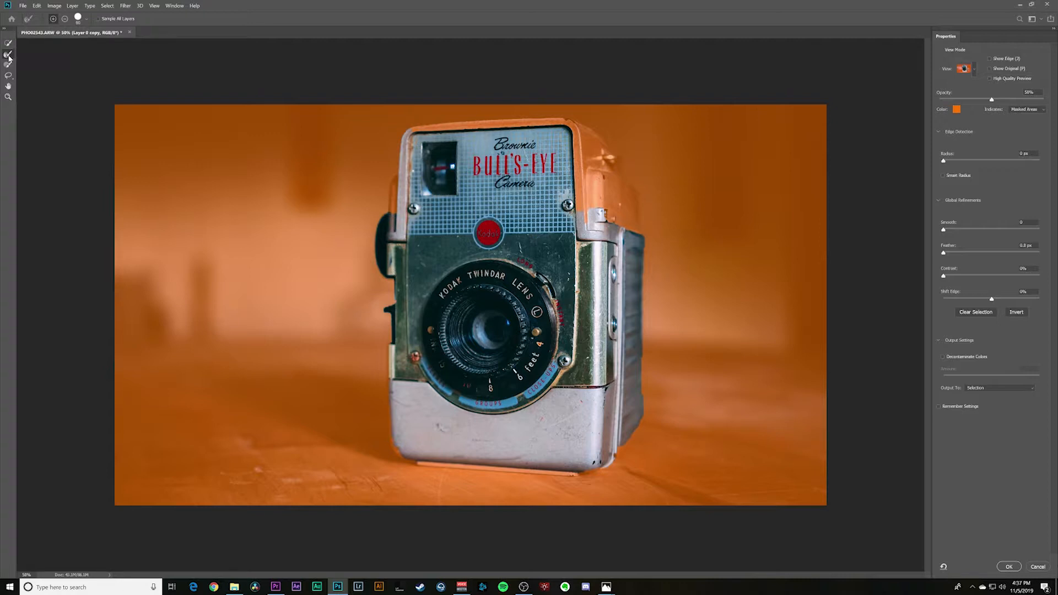
{"action": "key", "text": "bracketright"}
{"action": "key", "text": "bracketright"}
{"action": "mouse_move", "coordinate": [641, 246]}
{"action": "left_mouse_down"}
{"action": "mouse_move", "coordinate": [639, 348]}
{"action": "mouse_move", "coordinate": [650, 383]}
{"action": "left_mouse_up"}
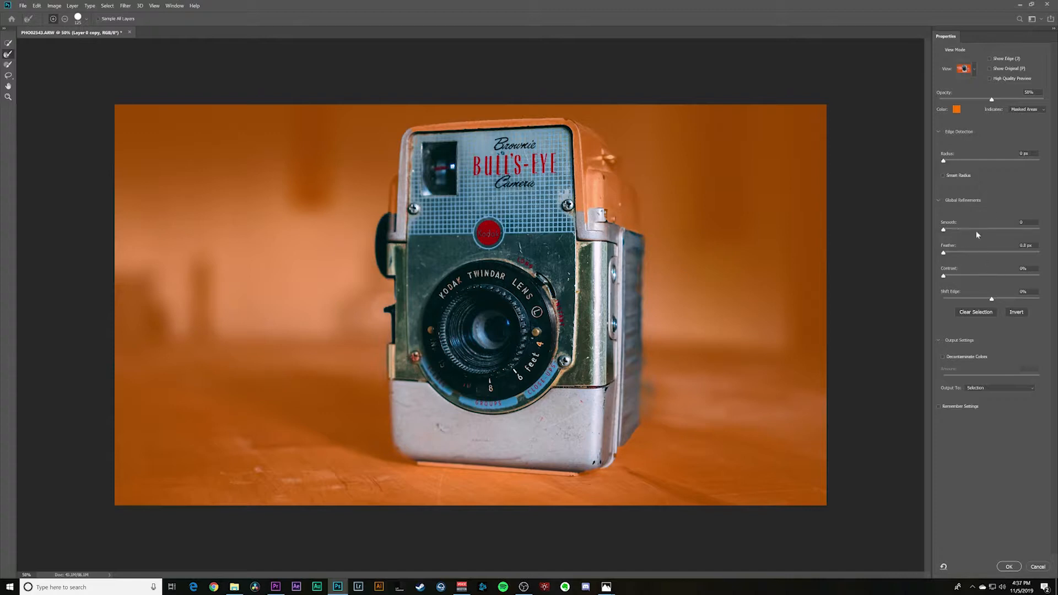
Step: Raise the global edge refinements slightly, including Contrast, and output the result as a selection
{"action": "left_click_drag", "start_coordinate": [943, 230], "coordinate": [949, 253]}
{"action": "mouse_move", "coordinate": [944, 277]}
{"action": "left_mouse_down"}
{"action": "mouse_move", "coordinate": [1026, 284]}
{"action": "mouse_move", "coordinate": [954, 277]}
{"action": "left_mouse_up"}
{"action": "left_click", "coordinate": [1009, 567]}
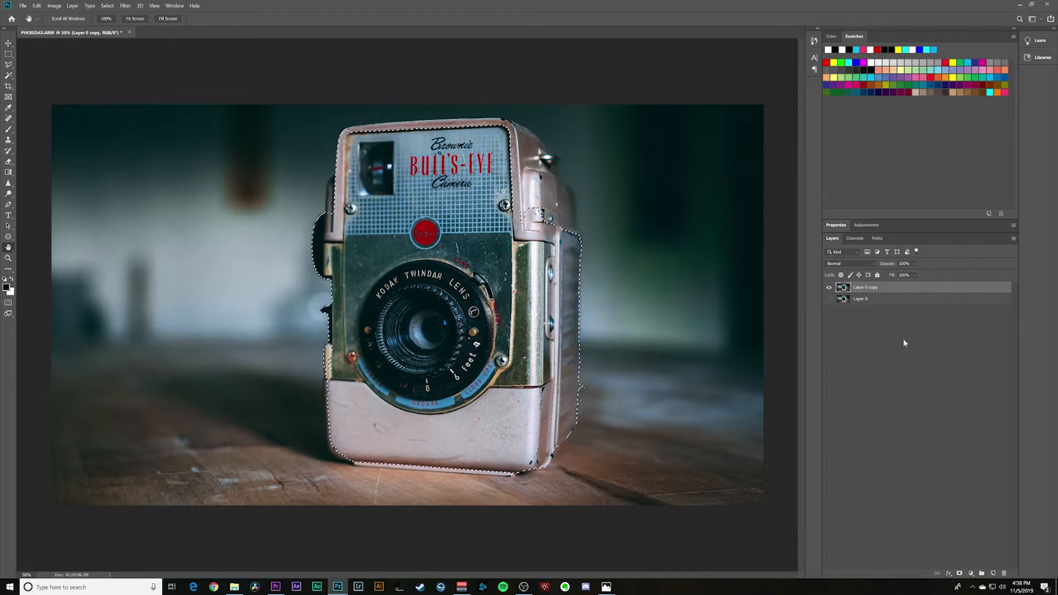
Step: Copy the selected camera to a new layer and check the cutout by briefly hiding the photo layer beneath it
{"action": "key", "text": "ctrl+j"}
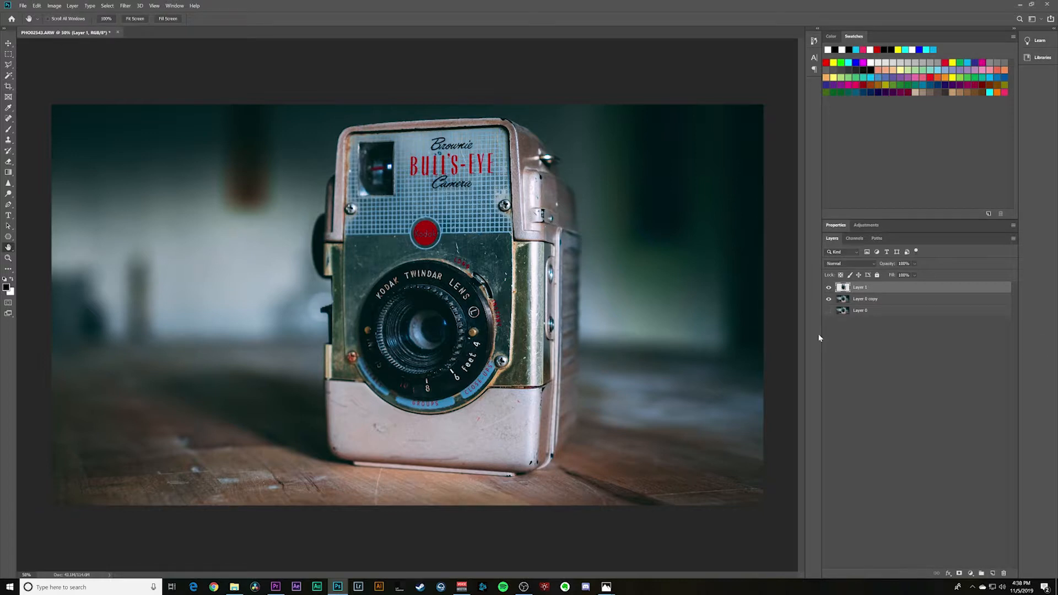
{"action": "left_click", "coordinate": [829, 300]}
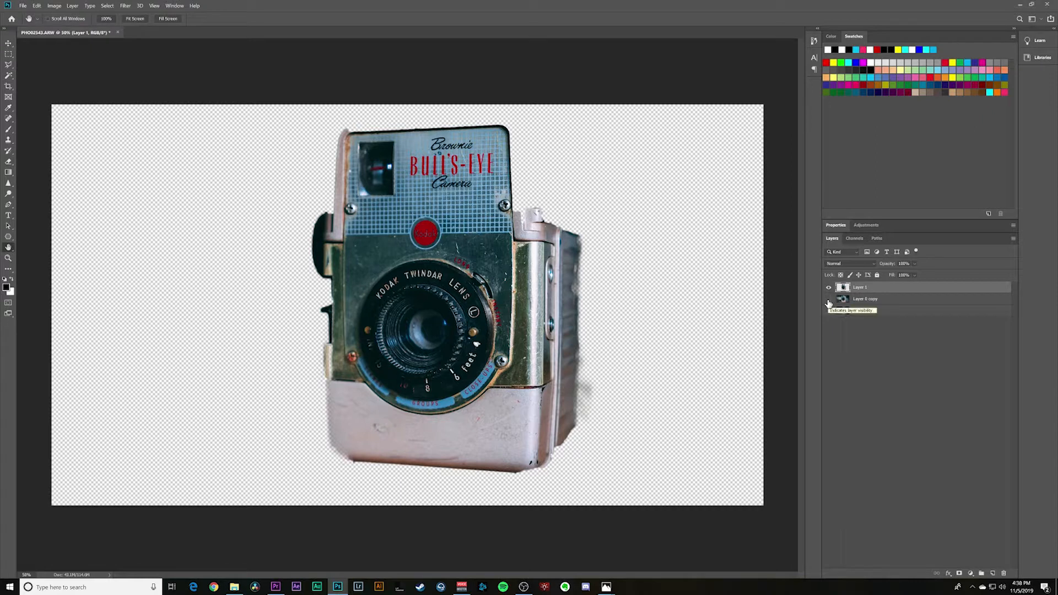
{"action": "left_click", "coordinate": [829, 300]}
Step: Draw a rectangle about 5515 × 889 px across the photo just above Layer 0 copy and fill it with Light Red Orange
{"action": "left_click", "coordinate": [877, 299]}
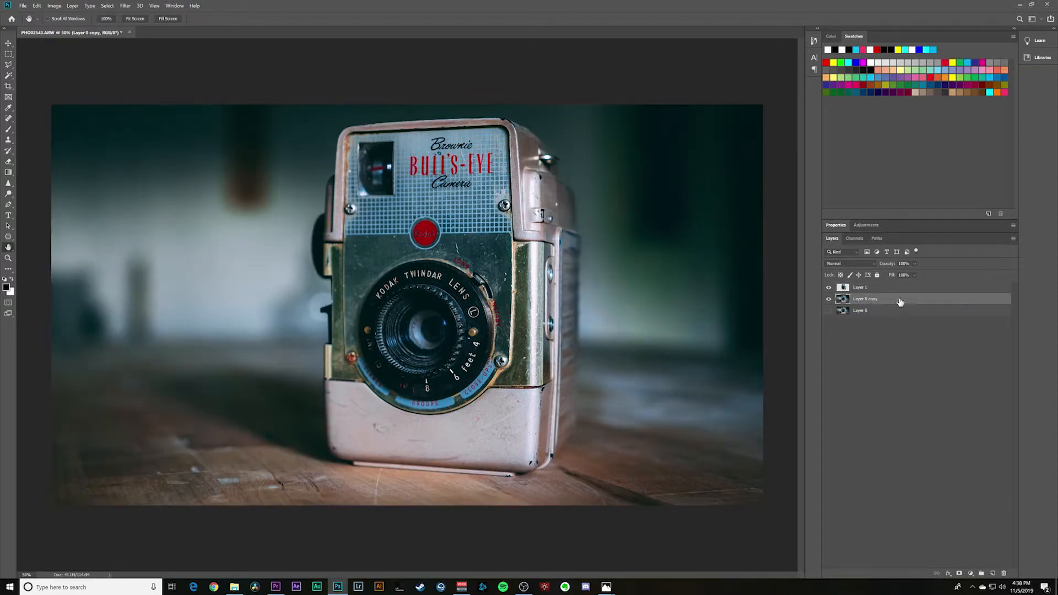
{"action": "left_click", "coordinate": [8, 237]}
{"action": "left_click", "coordinate": [49, 236]}
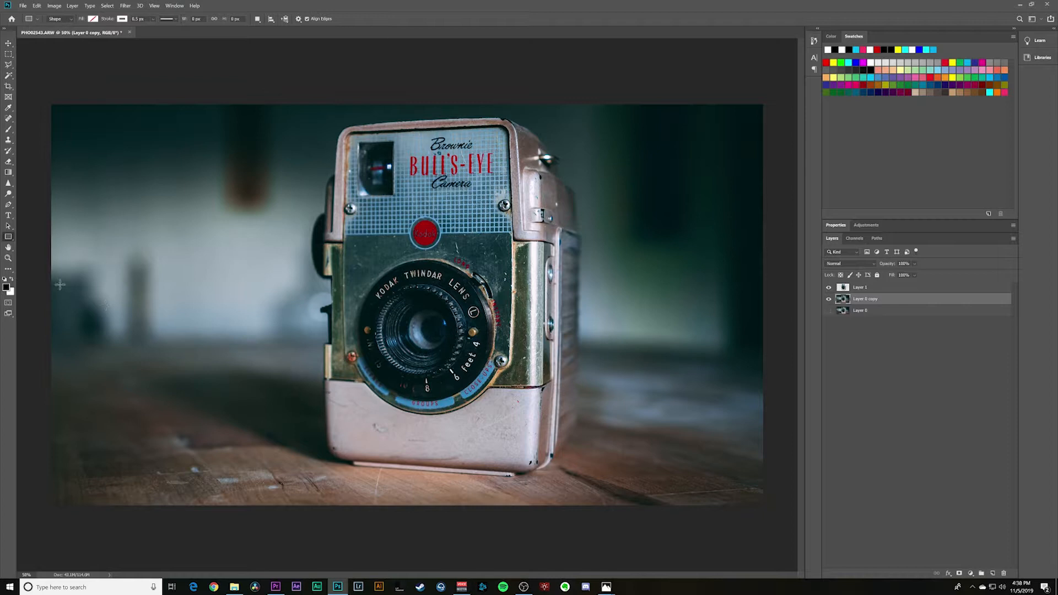
{"action": "left_click_drag", "start_coordinate": [31, 260], "coordinate": [791, 383]}
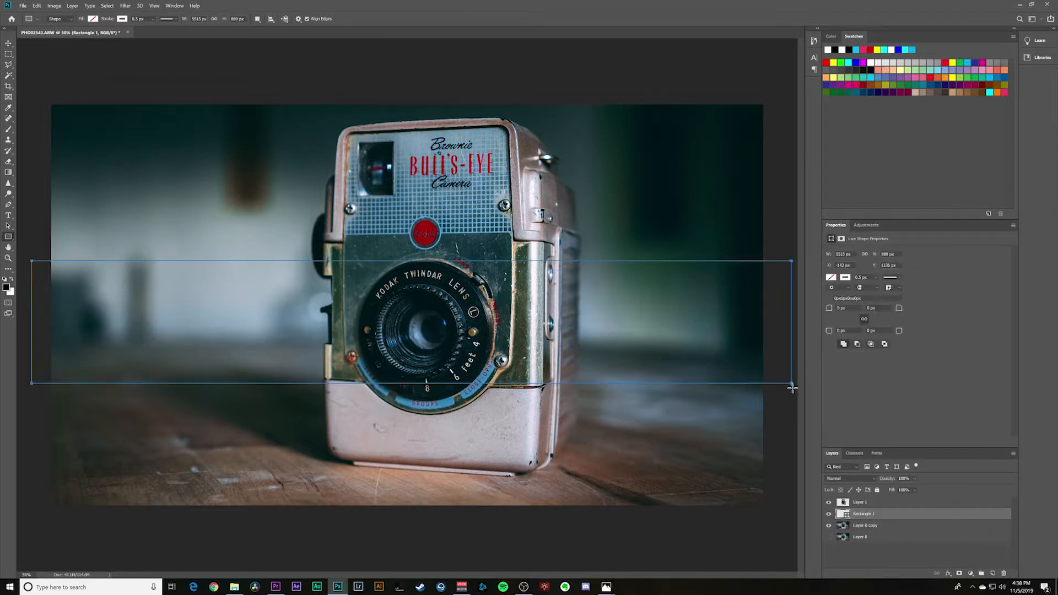
{"action": "left_click", "coordinate": [93, 19]}
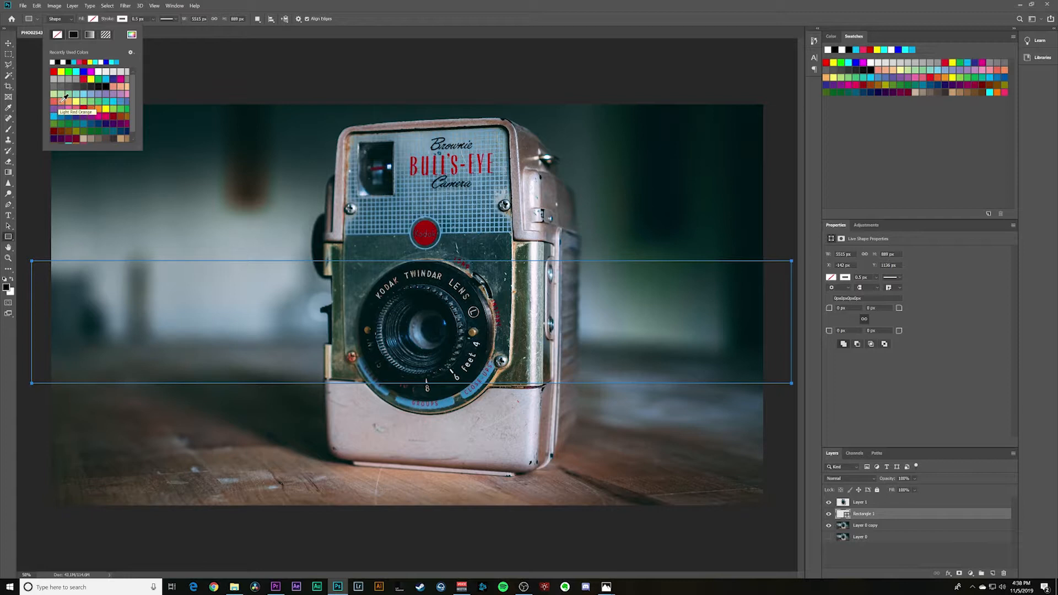
{"action": "left_click", "coordinate": [65, 98]}
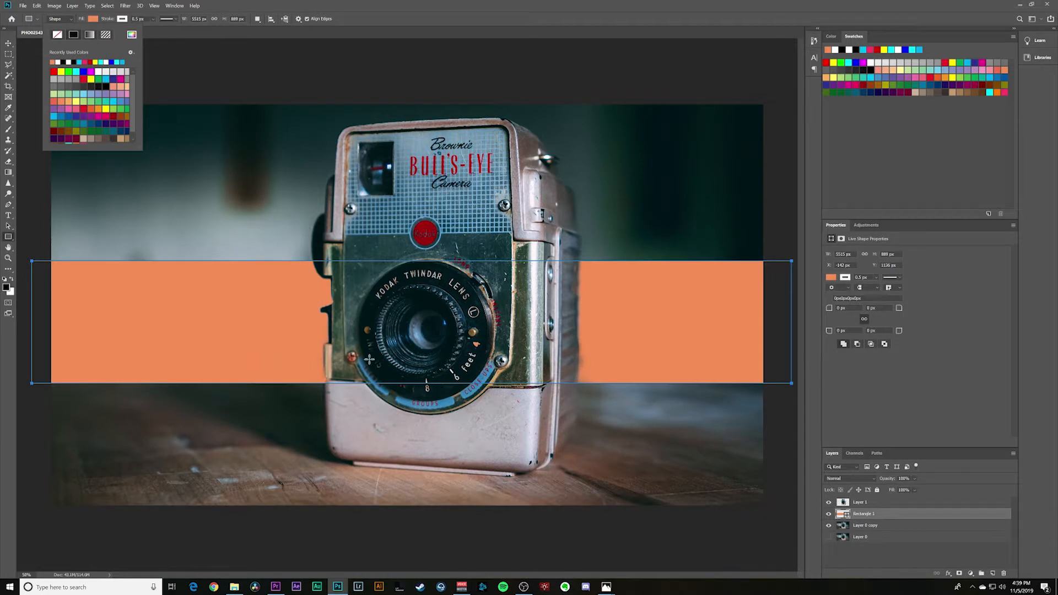
{"action": "left_click", "coordinate": [345, 310]}
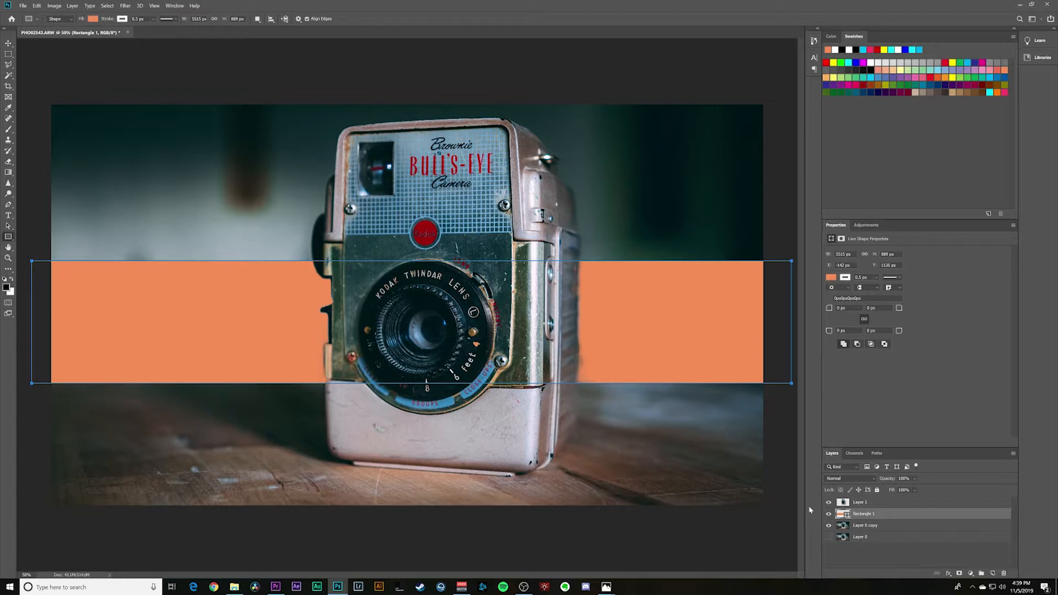
Step: Set the orange rectangle layer's blend mode to Overlay and deselect the layer
{"action": "left_click", "coordinate": [858, 482]}
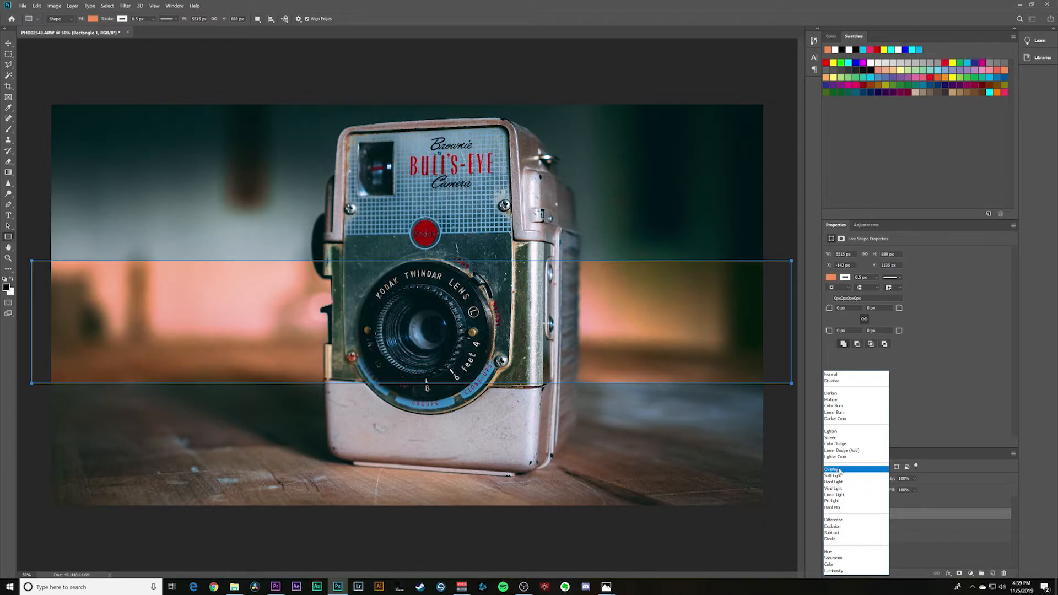
{"action": "left_click", "coordinate": [839, 470]}
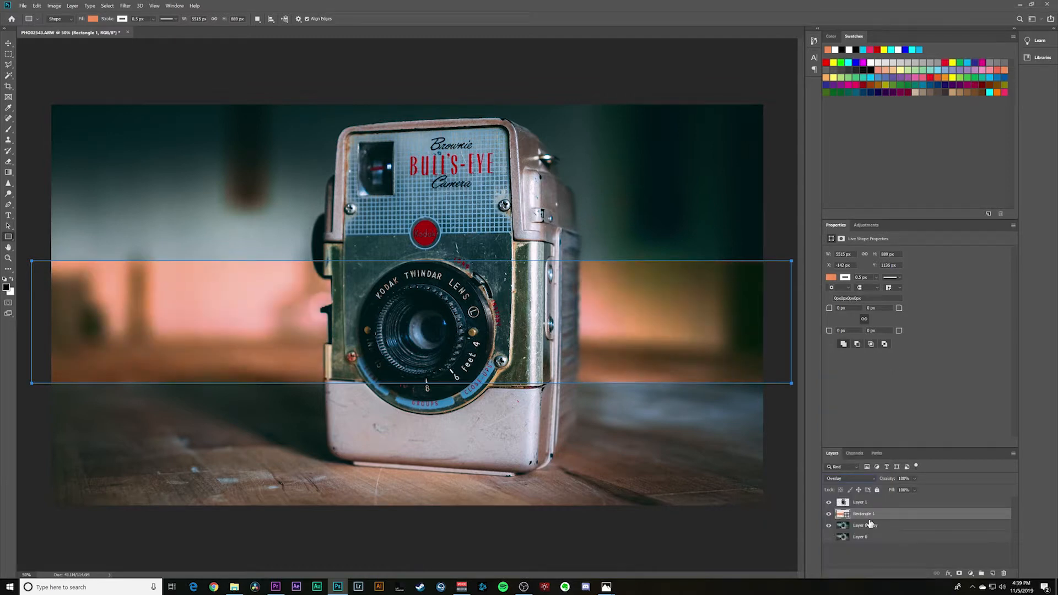
{"action": "left_click", "coordinate": [897, 551]}
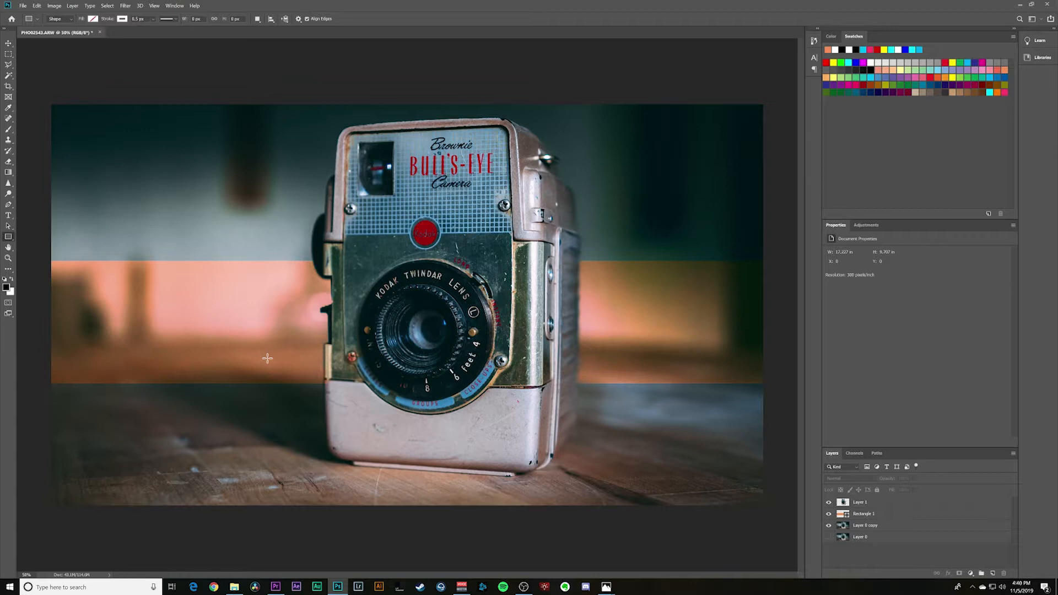
Step: Try 71% opacity on the orange rectangle's layer and restore it to 100%
{"action": "left_click", "coordinate": [863, 514]}
{"action": "left_click", "coordinate": [915, 479]}
{"action": "left_click", "coordinate": [918, 489]}
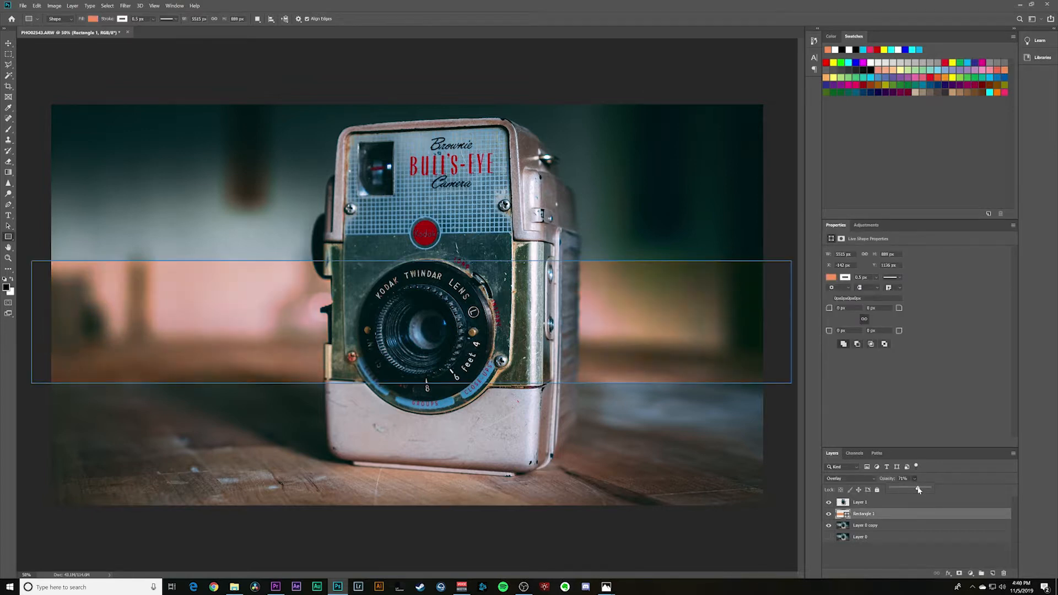
{"action": "left_click", "coordinate": [914, 559]}
{"action": "left_click", "coordinate": [914, 559]}
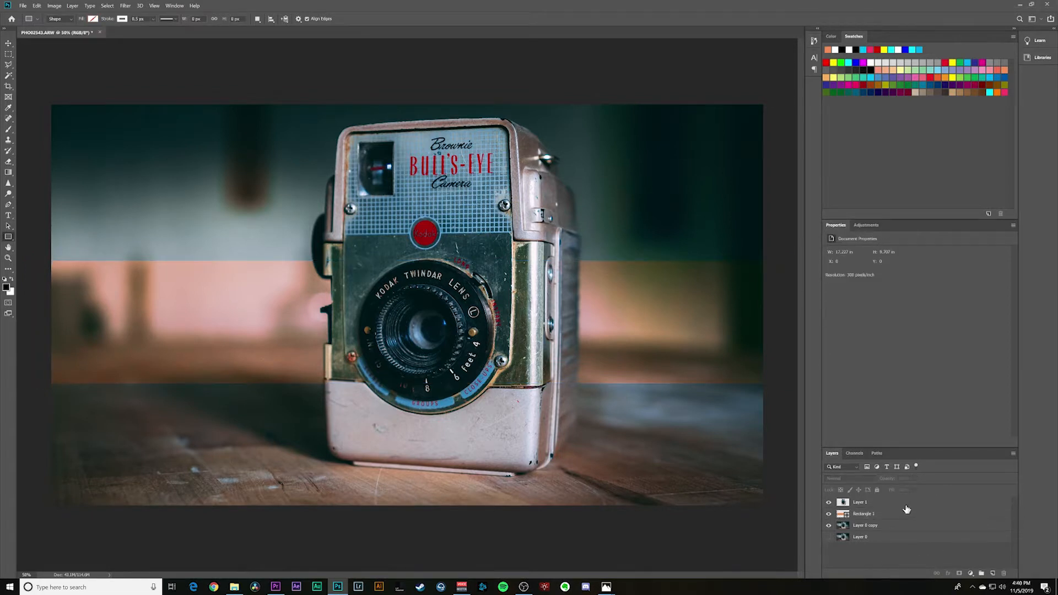
{"action": "left_click", "coordinate": [880, 515]}
{"action": "left_click", "coordinate": [917, 478]}
{"action": "left_click_drag", "start_coordinate": [925, 489], "coordinate": [938, 489]}
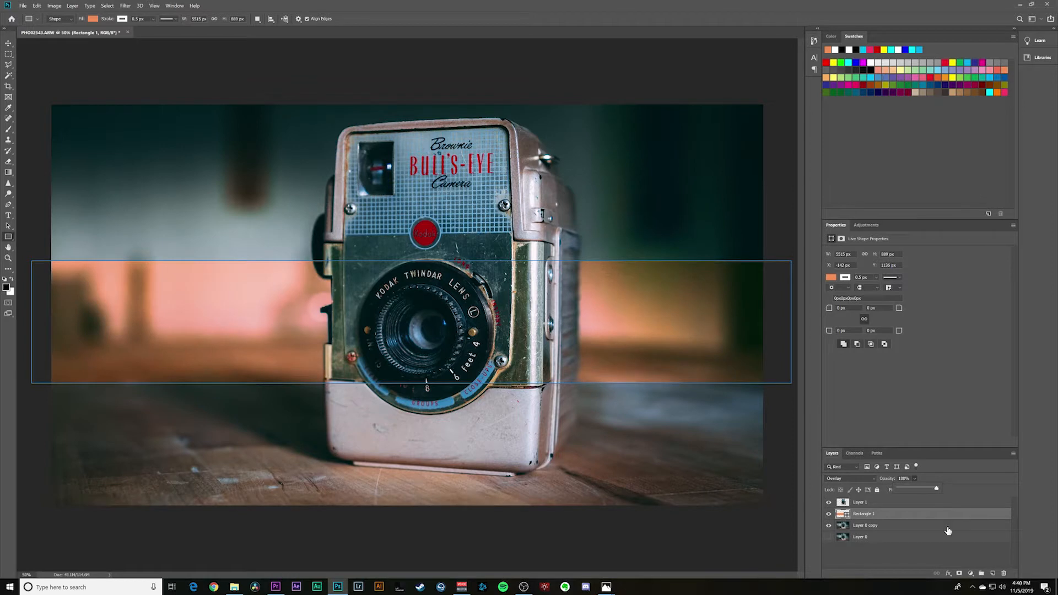
{"action": "left_click", "coordinate": [915, 560]}
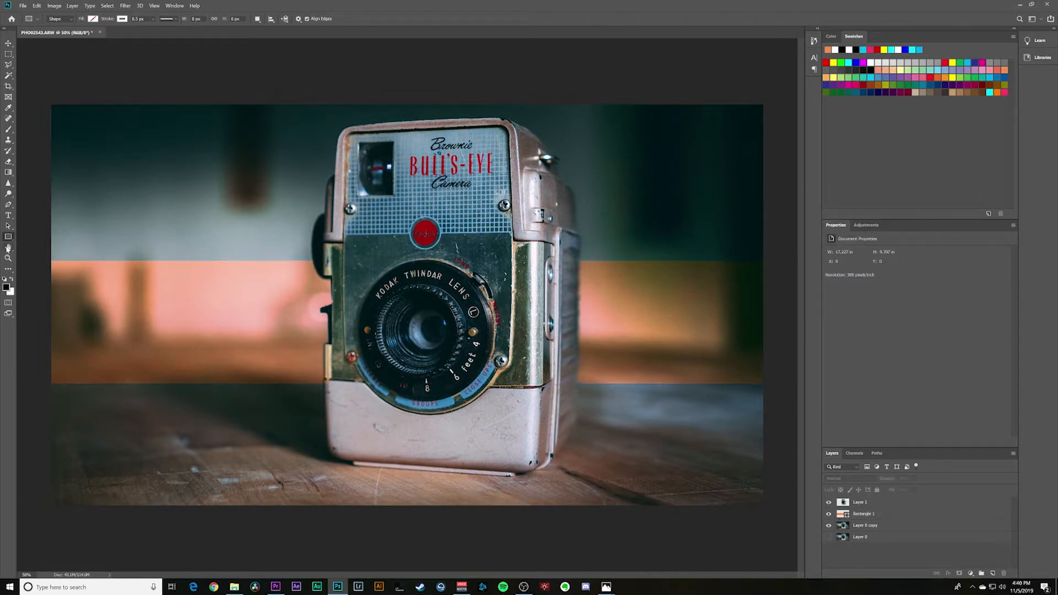
Step: Draw a thin rectangle about 5310 × 190 px across the photo below the orange band and fill it with dark purple
{"action": "left_click_drag", "start_coordinate": [45, 392], "coordinate": [778, 417]}
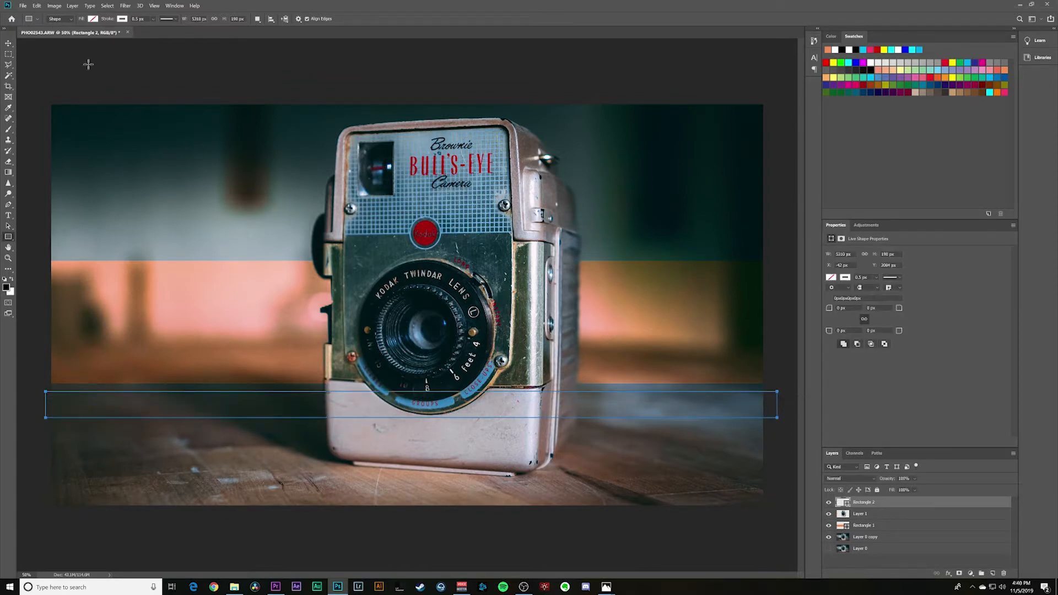
{"action": "left_click", "coordinate": [92, 19]}
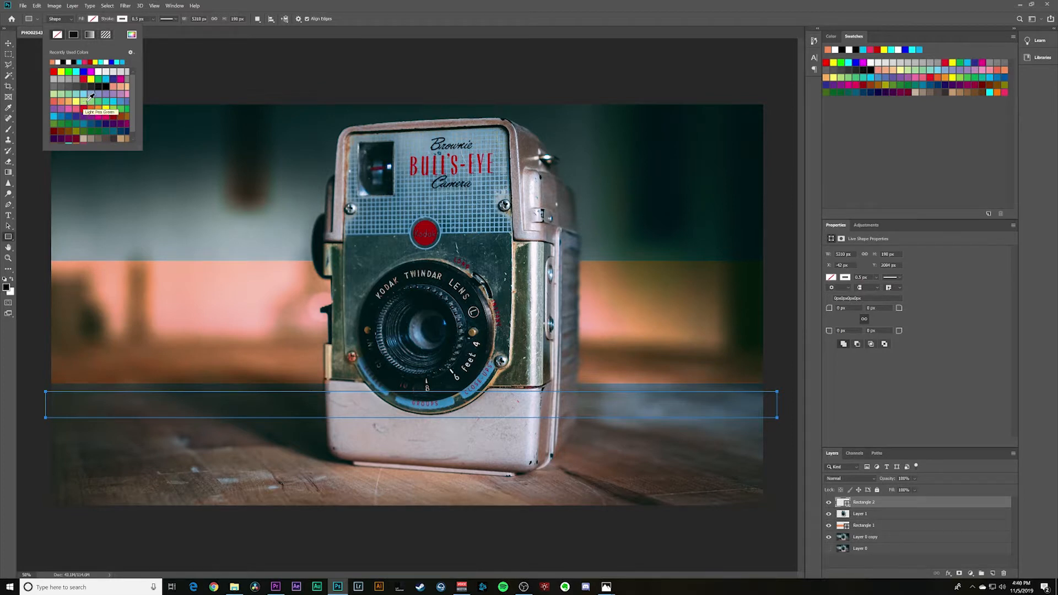
{"action": "left_click", "coordinate": [121, 118]}
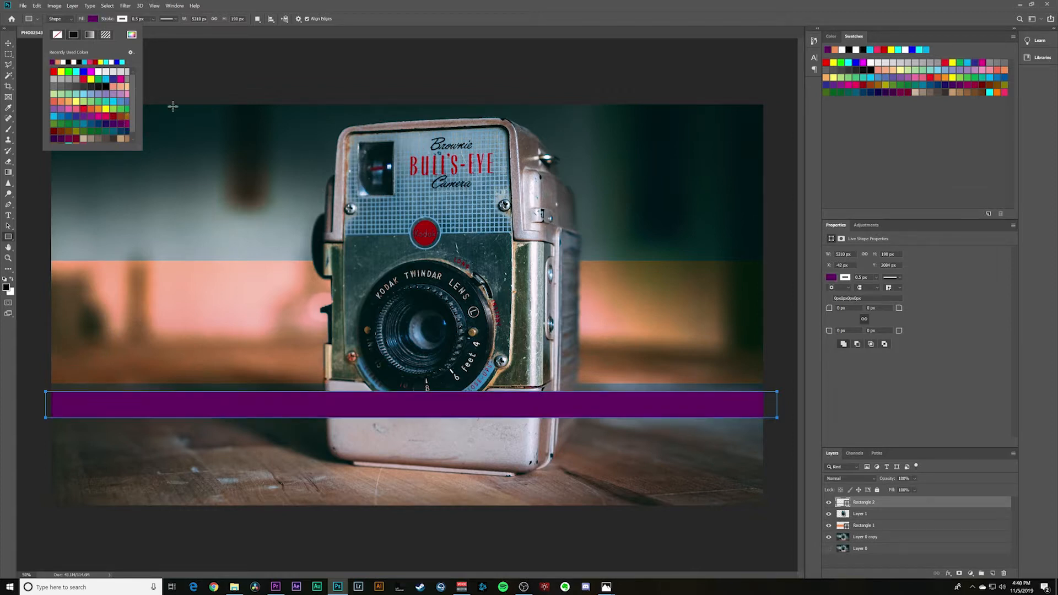
Step: Place the purple rectangle's layer directly below Rectangle 1 and shift the bar slightly down, with its left end at the photo's edge
{"action": "left_click_drag", "start_coordinate": [926, 505], "coordinate": [890, 527]}
{"action": "key", "text": "v"}
{"action": "left_click_drag", "start_coordinate": [656, 407], "coordinate": [626, 407]}
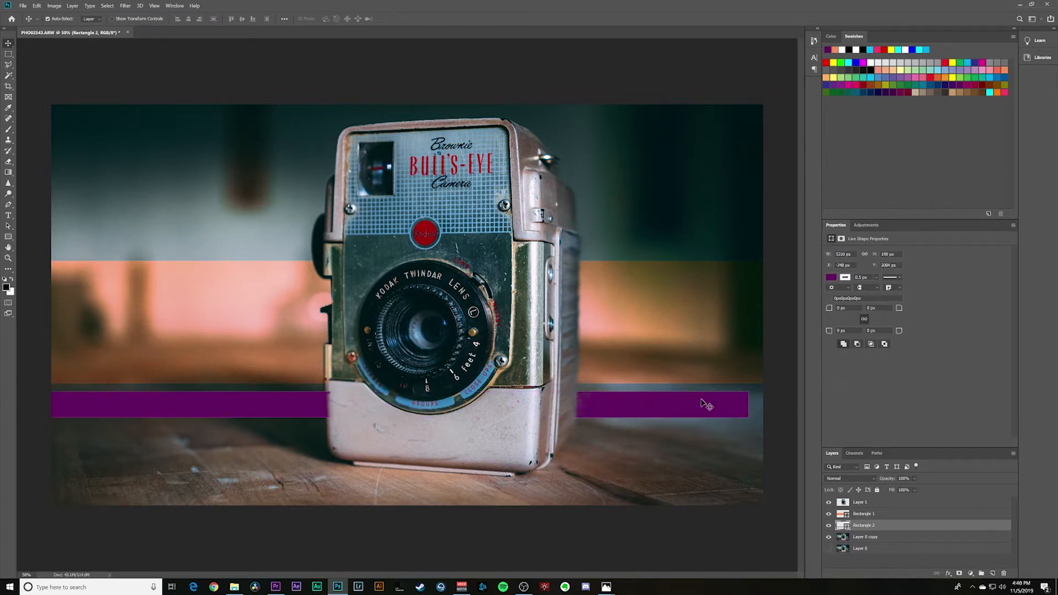
{"action": "left_click_drag", "start_coordinate": [702, 404], "coordinate": [729, 409]}
Step: Tilt the purple bar about -2.3° so it spans the photo's full width and set its layer's blend mode to Overlay
{"action": "key", "text": "ctrl+t"}
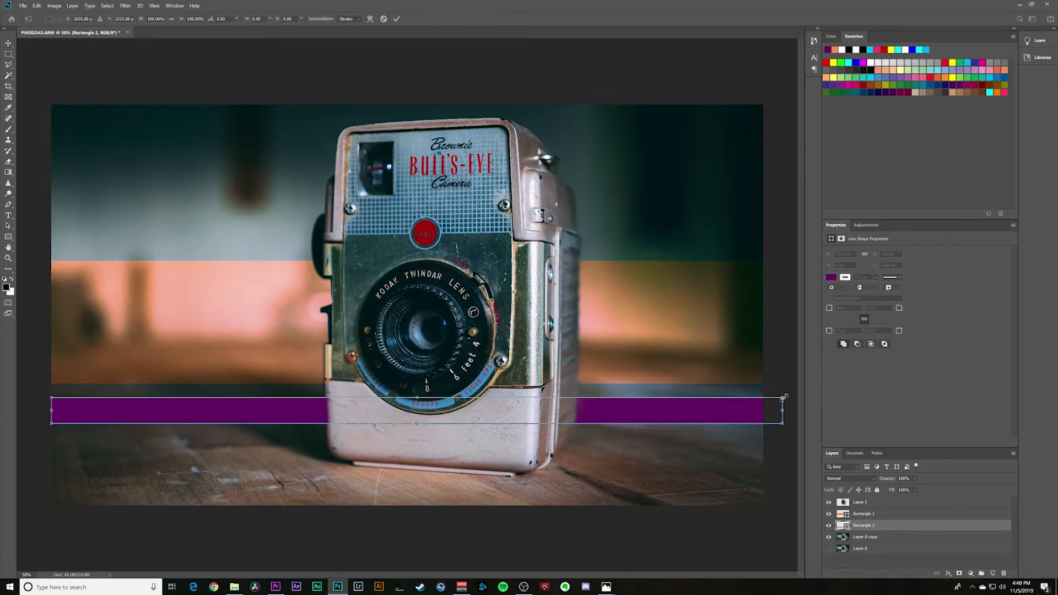
{"action": "mouse_move", "coordinate": [791, 394]}
{"action": "left_mouse_down"}
{"action": "mouse_move", "coordinate": [803, 374]}
{"action": "mouse_move", "coordinate": [784, 379]}
{"action": "left_mouse_up"}
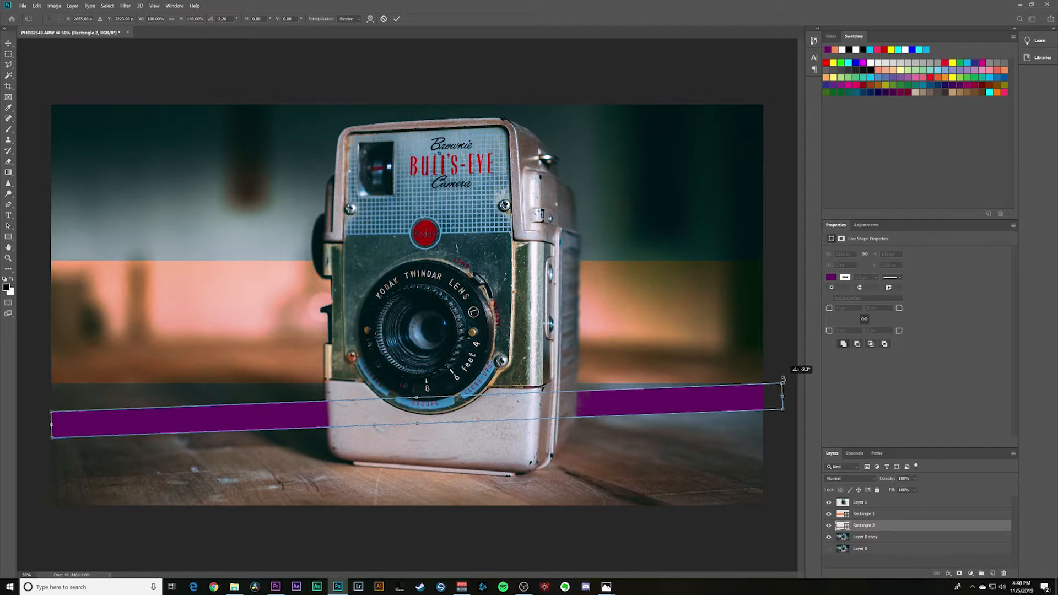
{"action": "left_click_drag", "start_coordinate": [725, 397], "coordinate": [715, 401]}
{"action": "key", "text": "Return"}
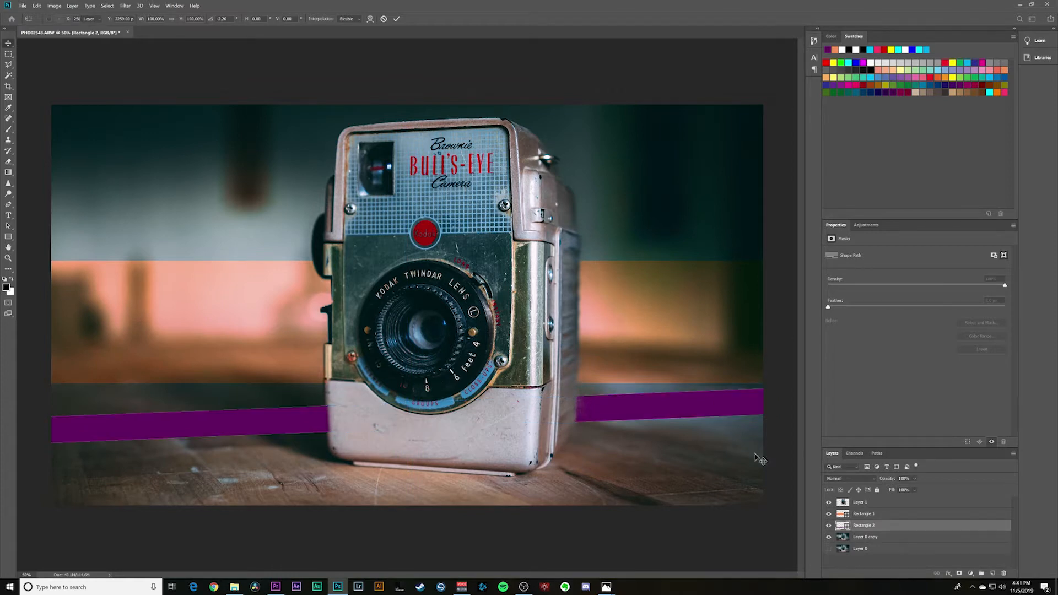
{"action": "left_click", "coordinate": [849, 478]}
{"action": "left_click", "coordinate": [846, 469]}
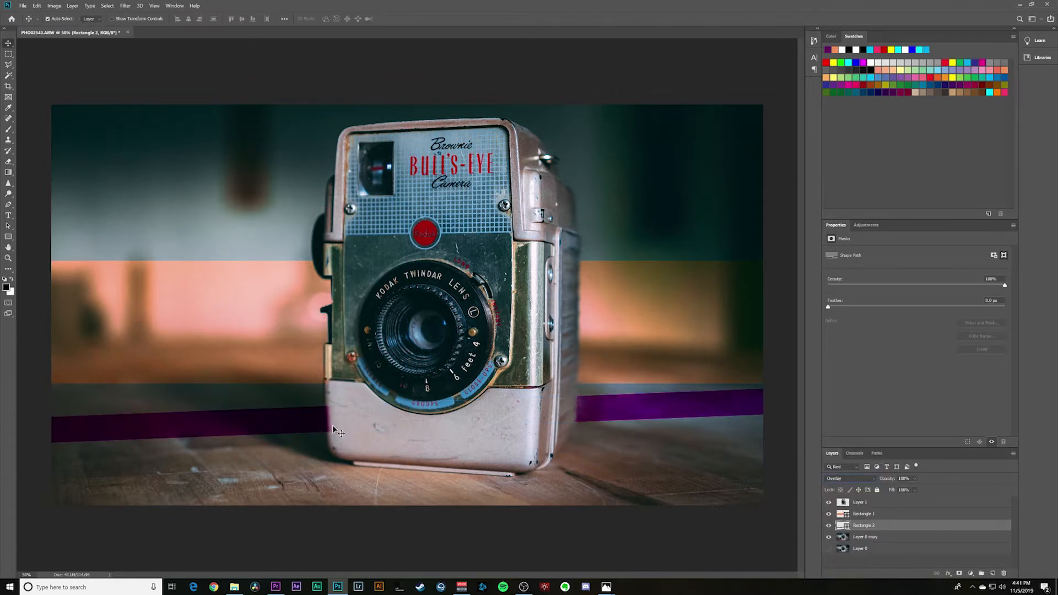
Step: Rasterize the purple bar's layer for erasing and shrink the Eraser brush to 90 px
{"action": "key", "text": "e"}
{"action": "left_click", "coordinate": [380, 397]}
{"action": "key", "text": "Return"}
{"action": "key", "text": "bracketleft"}
{"action": "key", "text": "bracketleft"}
{"action": "key", "text": "bracketleft"}
{"action": "key", "text": "bracketleft"}
{"action": "key", "text": "bracketleft"}
{"action": "key", "text": "bracketleft"}
{"action": "key", "text": "bracketleft"}
{"action": "key", "text": "bracketleft"}
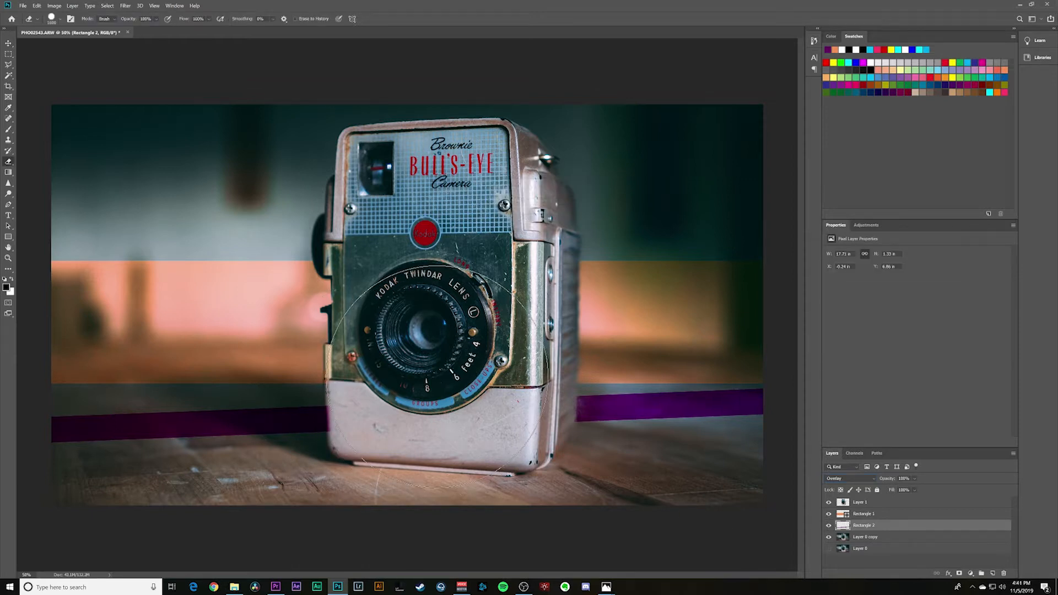
{"action": "key", "text": "bracketleft"}
{"action": "key", "text": "bracketleft"}
{"action": "key", "text": "bracketleft"}
{"action": "key", "text": "bracketleft"}
{"action": "key", "text": "bracketleft"}
{"action": "key", "text": "bracketleft"}
Step: Soften the Eraser and lower its opacity, and erase the purple spill at the camera's lower-left edge
{"action": "left_click", "coordinate": [55, 21]}
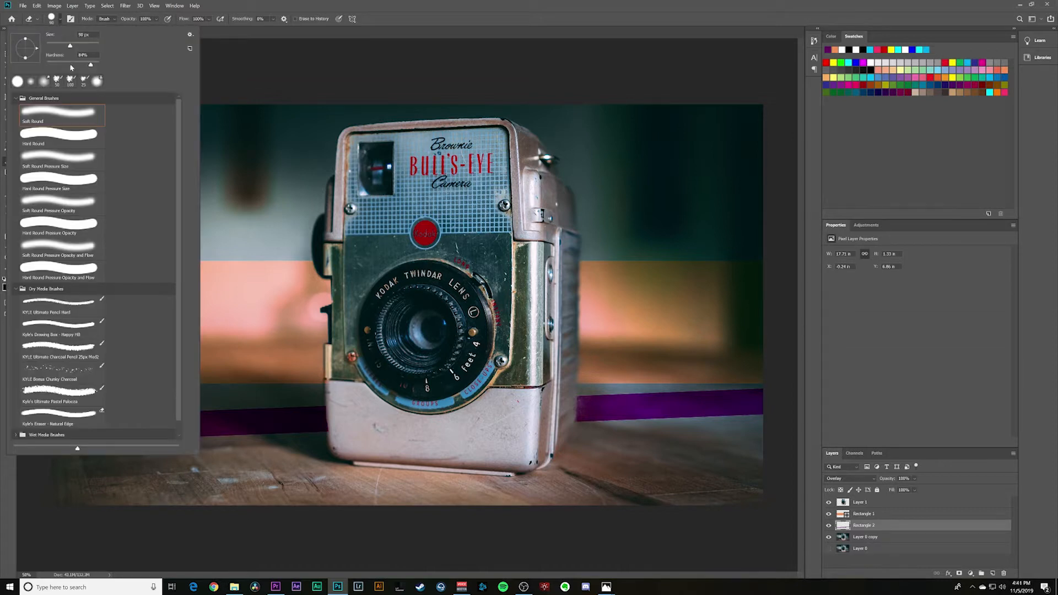
{"action": "left_click", "coordinate": [54, 65]}
{"action": "left_click", "coordinate": [232, 33]}
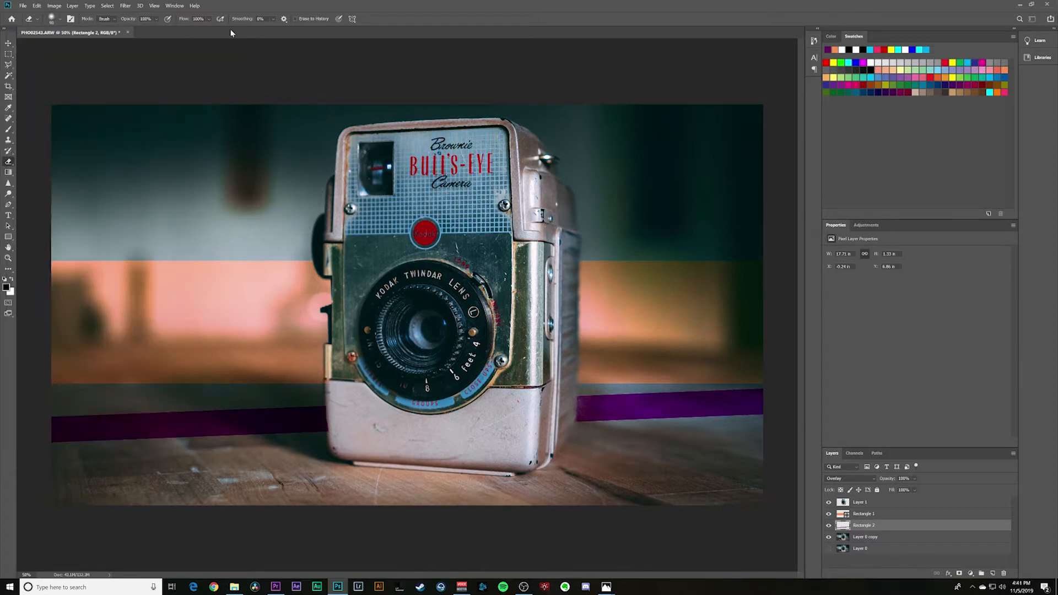
{"action": "left_click", "coordinate": [156, 19]}
{"action": "left_click", "coordinate": [148, 31]}
{"action": "left_click", "coordinate": [332, 403]}
Step: Examine the whole composition at a much smaller view size, as it would appear as a thumbnail
{"action": "key", "text": "z"}
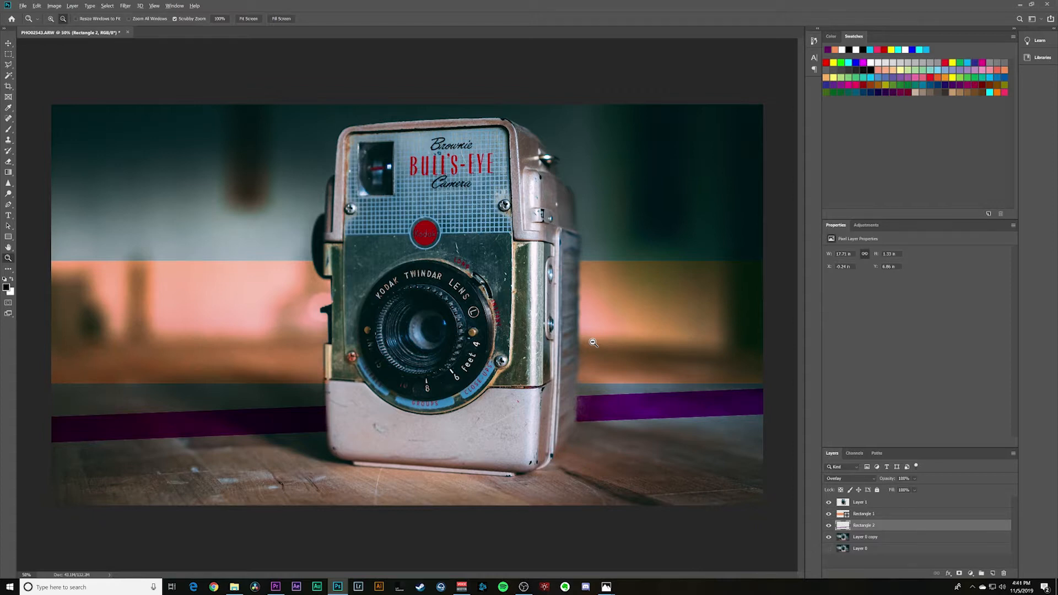
{"action": "left_click", "coordinate": [593, 342], "text": "alt"}
{"action": "left_click_drag", "start_coordinate": [545, 361], "coordinate": [508, 359]}
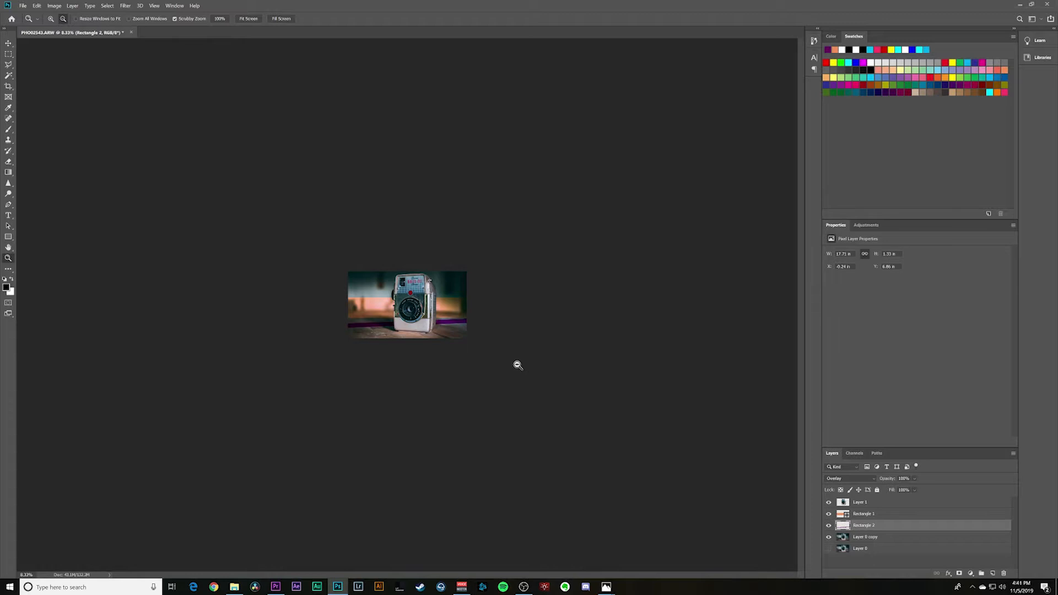
{"action": "left_click", "coordinate": [440, 344]}
{"action": "left_click", "coordinate": [440, 345]}
{"action": "left_click", "coordinate": [439, 344]}
{"action": "left_click", "coordinate": [440, 344]}
Step: Add a text layer on the orange band left of the camera reading "CREATING", "COOL", "THUMNAILS" on three lines
{"action": "key", "text": "t"}
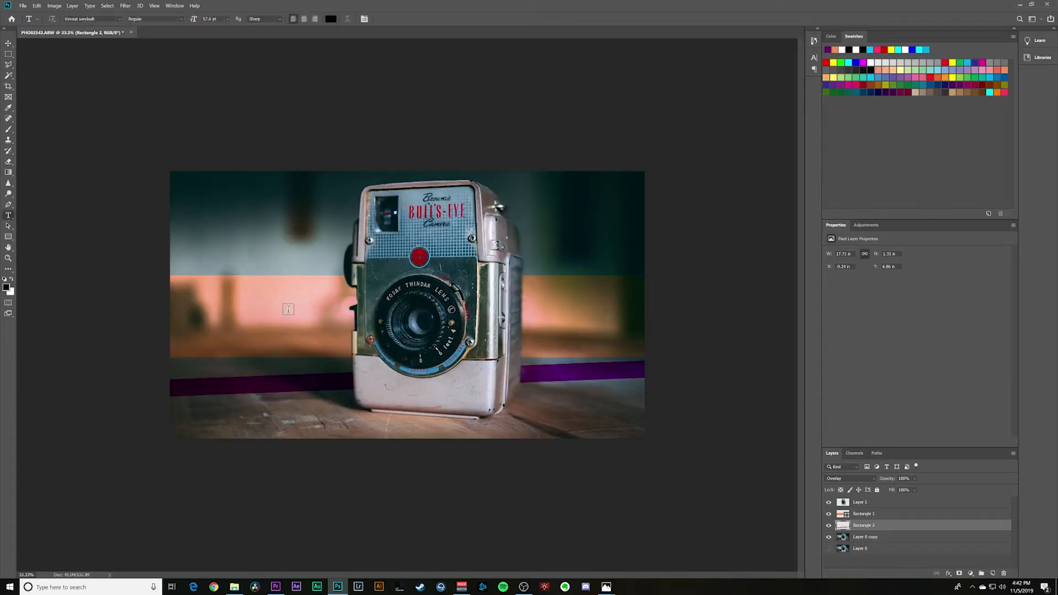
{"action": "left_click", "coordinate": [209, 299]}
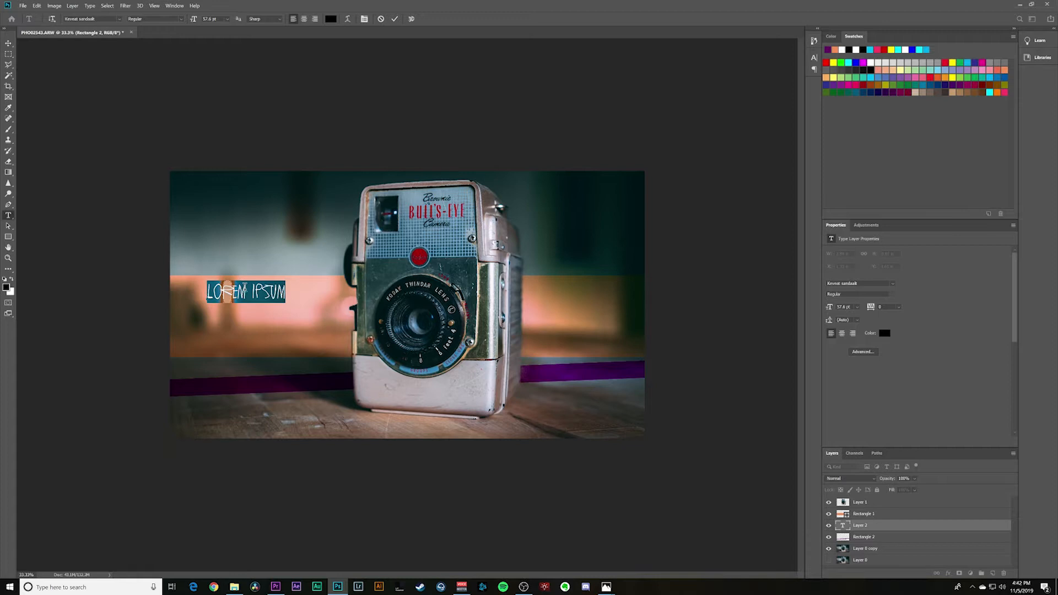
{"action": "type", "text": "CREATING COOL"}
{"action": "key", "text": "Return"}
{"action": "type", "text": "THUM"}
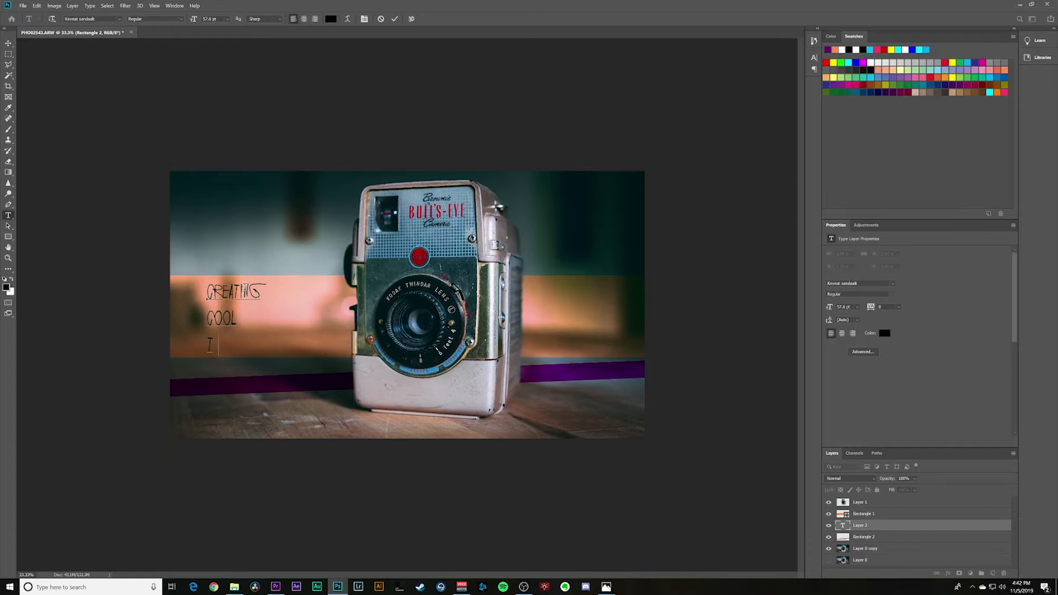
{"action": "type", "text": "B"}
{"action": "key", "text": "BackSpace"}
{"action": "key", "text": "BackSpace"}
{"action": "type", "text": "MNAILS"}
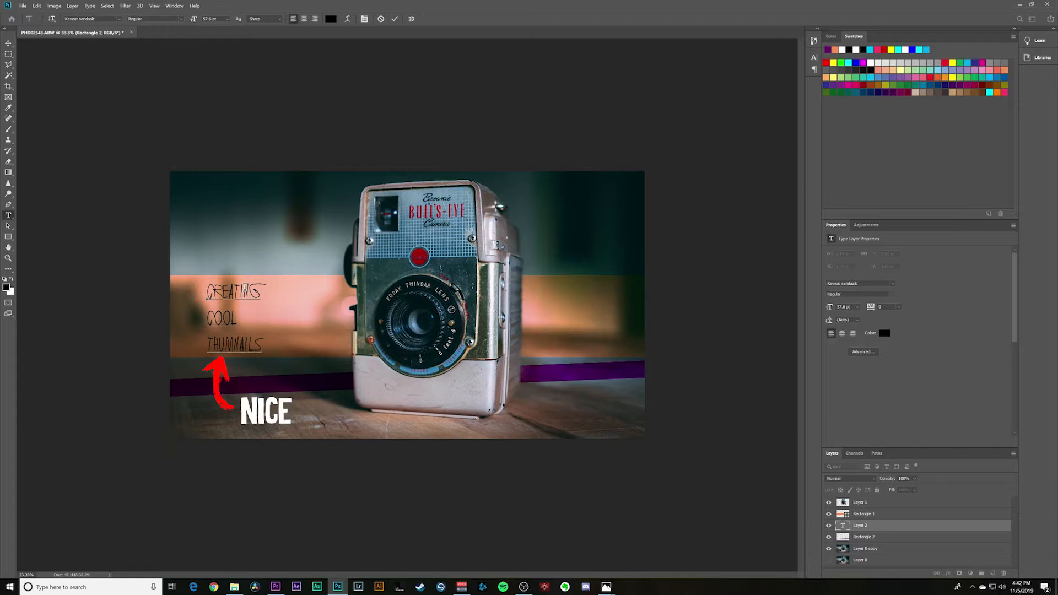
Step: Set all three lines of text in the Road Rage font and shift the text block slightly left
{"action": "key", "text": "ctrl+a"}
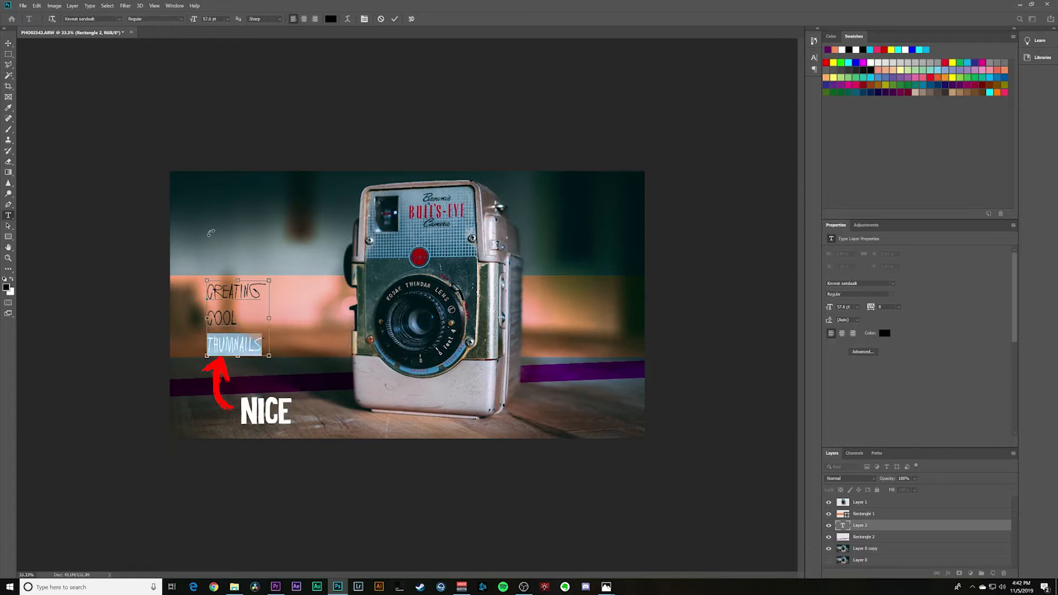
{"action": "left_click", "coordinate": [881, 284]}
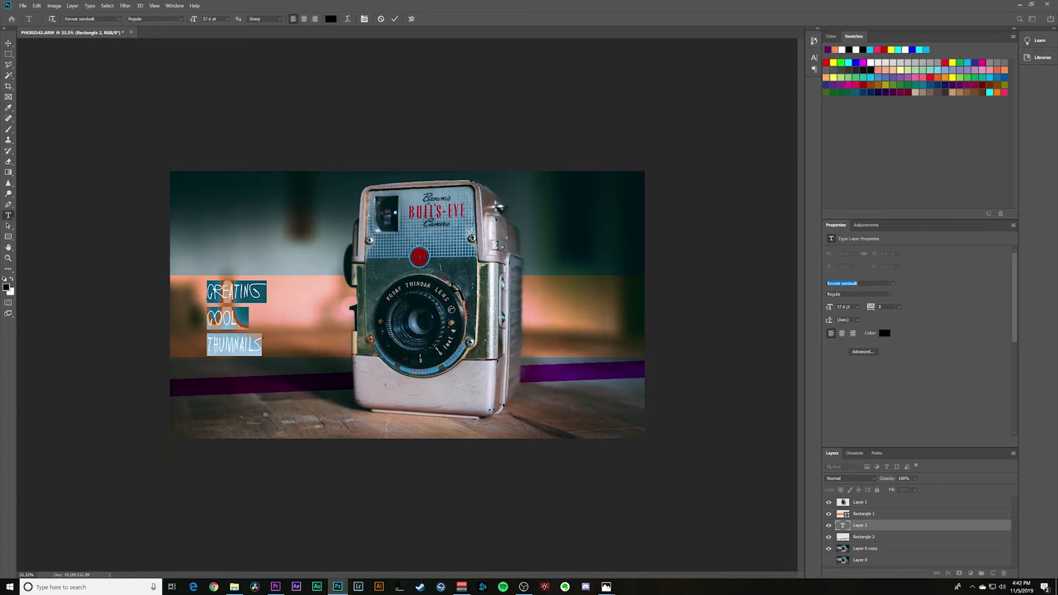
{"action": "left_click", "coordinate": [893, 284]}
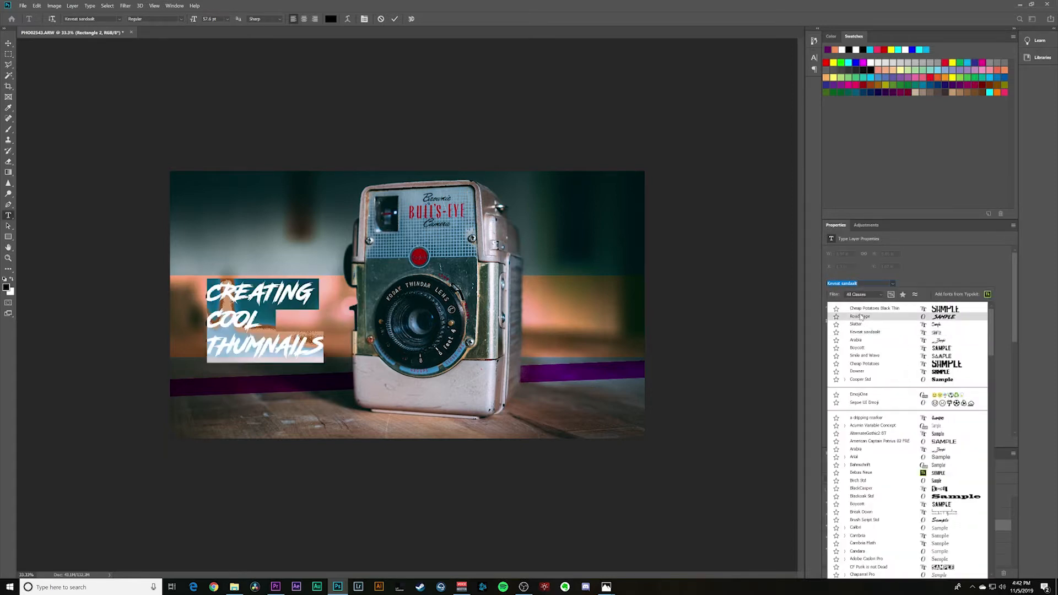
{"action": "left_click", "coordinate": [852, 332]}
{"action": "left_click", "coordinate": [8, 43]}
{"action": "mouse_move", "coordinate": [245, 330]}
{"action": "left_mouse_down"}
{"action": "mouse_move", "coordinate": [240, 319]}
{"action": "mouse_move", "coordinate": [245, 330]}
{"action": "left_mouse_up"}
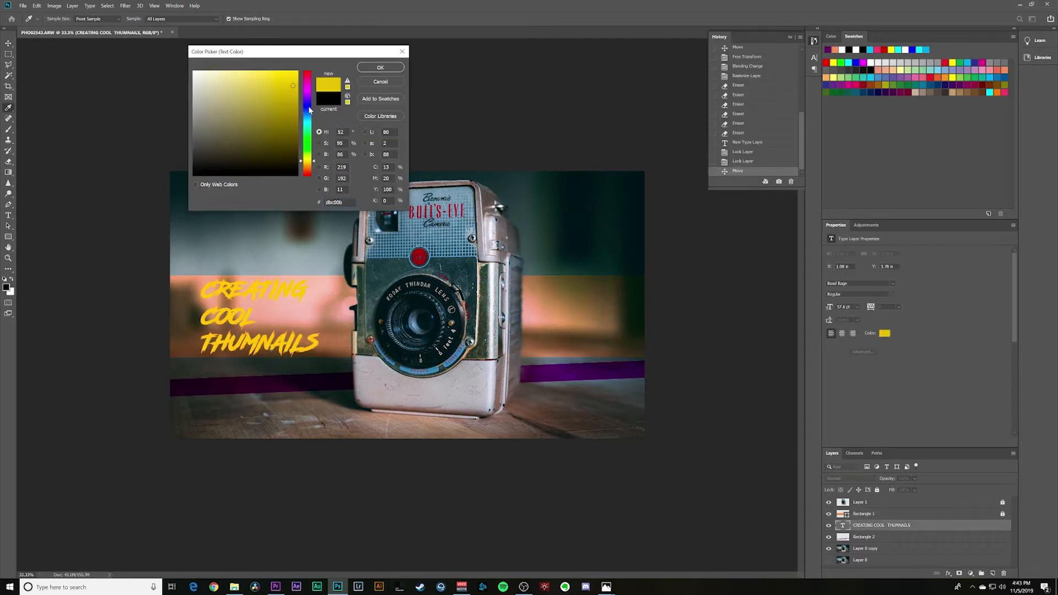
Step: Set the text colour to turquoise (#0bdbcf) and add a Stroke layer effect to the text
{"action": "left_click", "coordinate": [305, 129]}
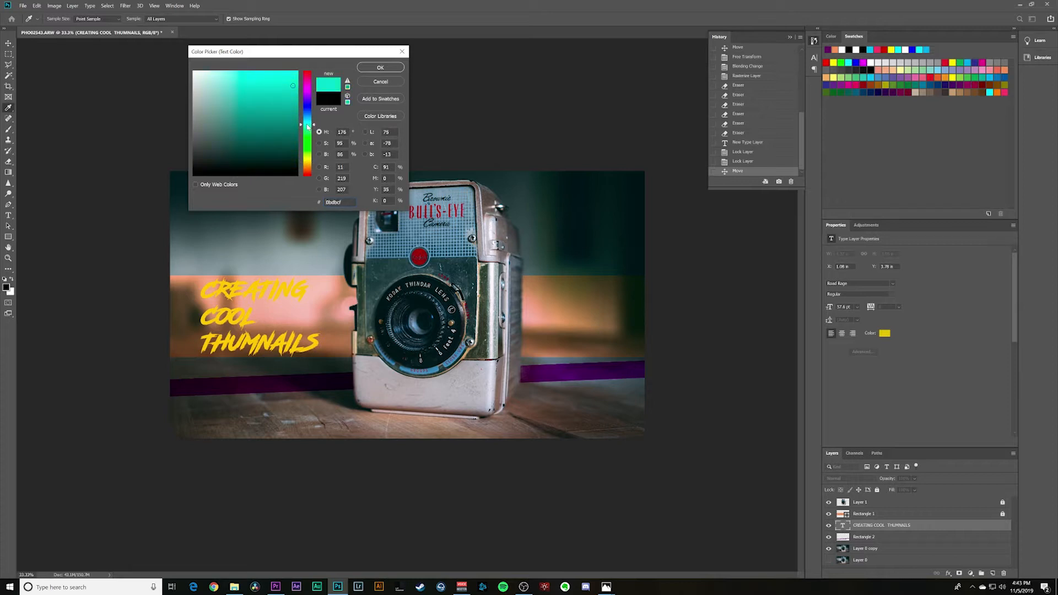
{"action": "left_click", "coordinate": [392, 70]}
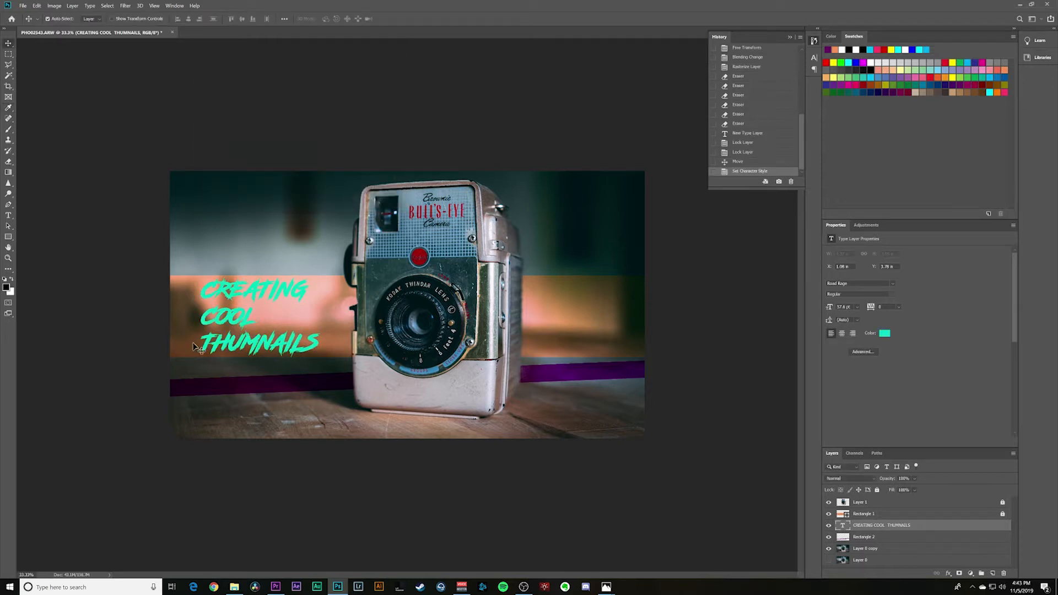
{"action": "double_click", "coordinate": [941, 529]}
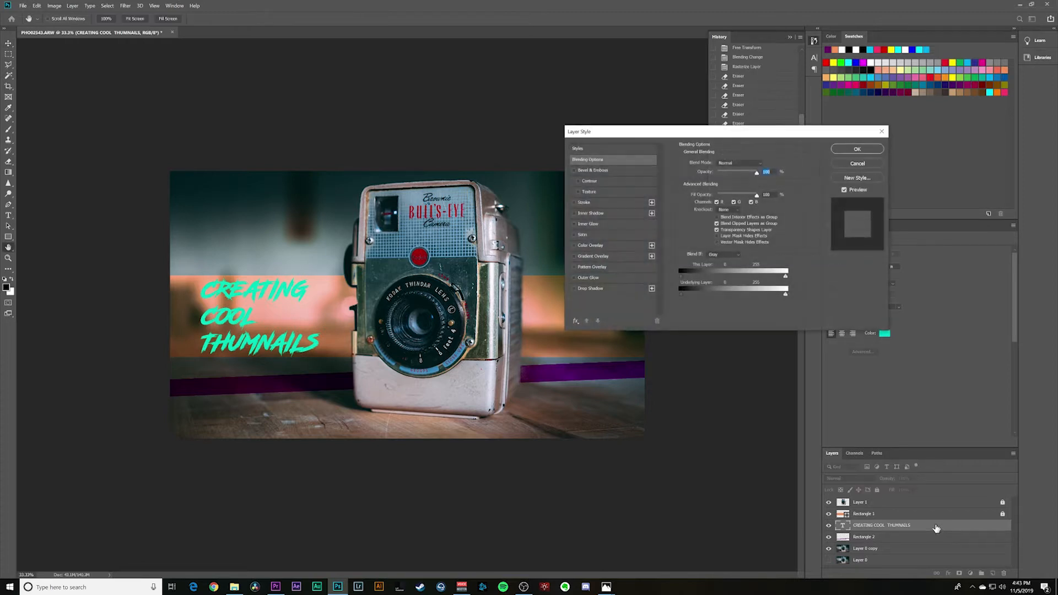
{"action": "left_click", "coordinate": [574, 202]}
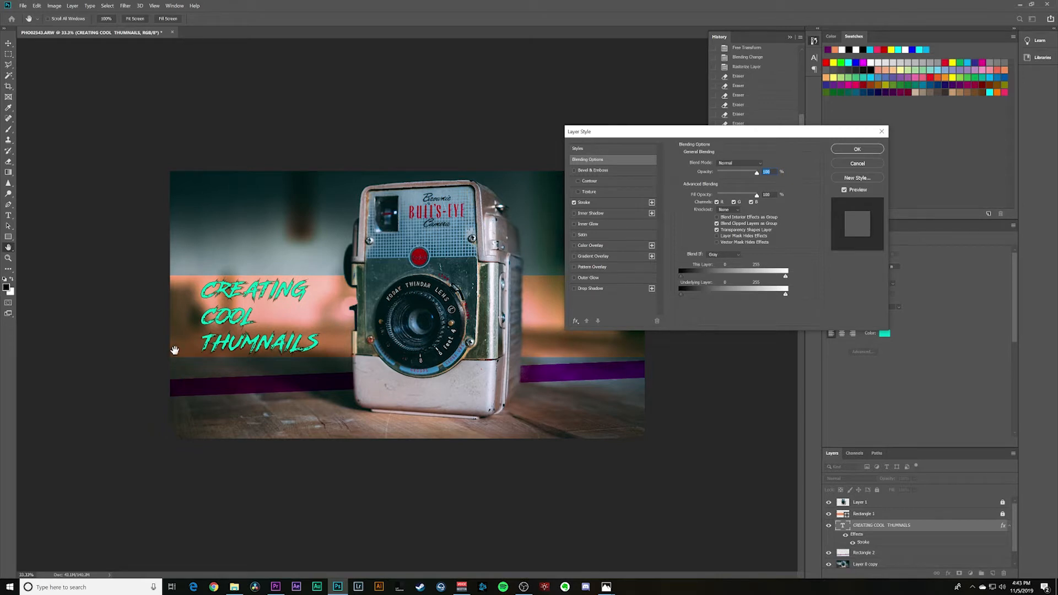
{"action": "key", "text": "Return"}
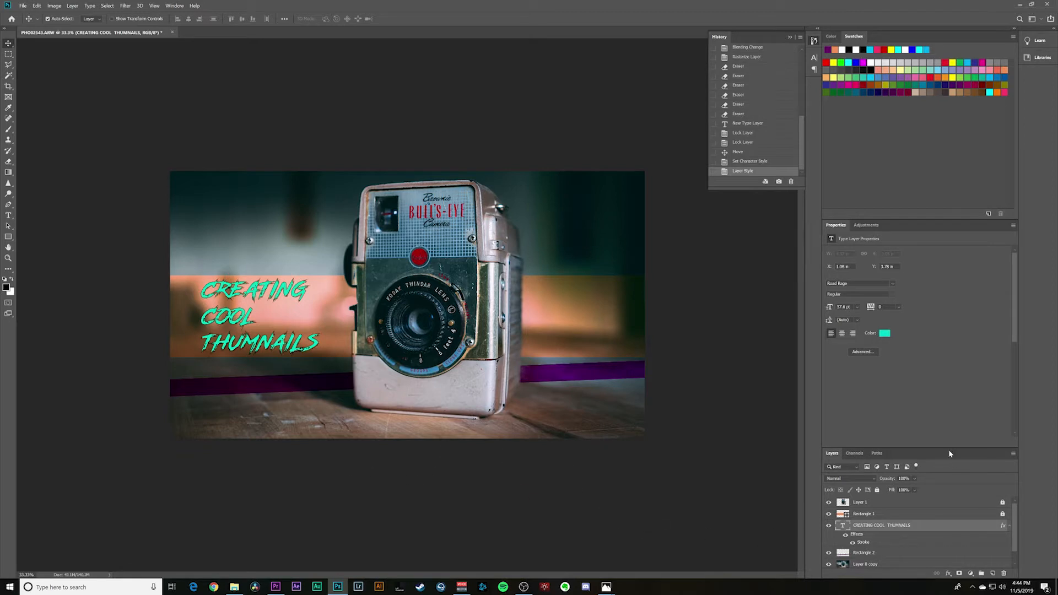
Step: Make more room for the layer list and hide the Rectangle 2, text and Layer 1 layers
{"action": "left_click_drag", "start_coordinate": [949, 446], "coordinate": [957, 341]}
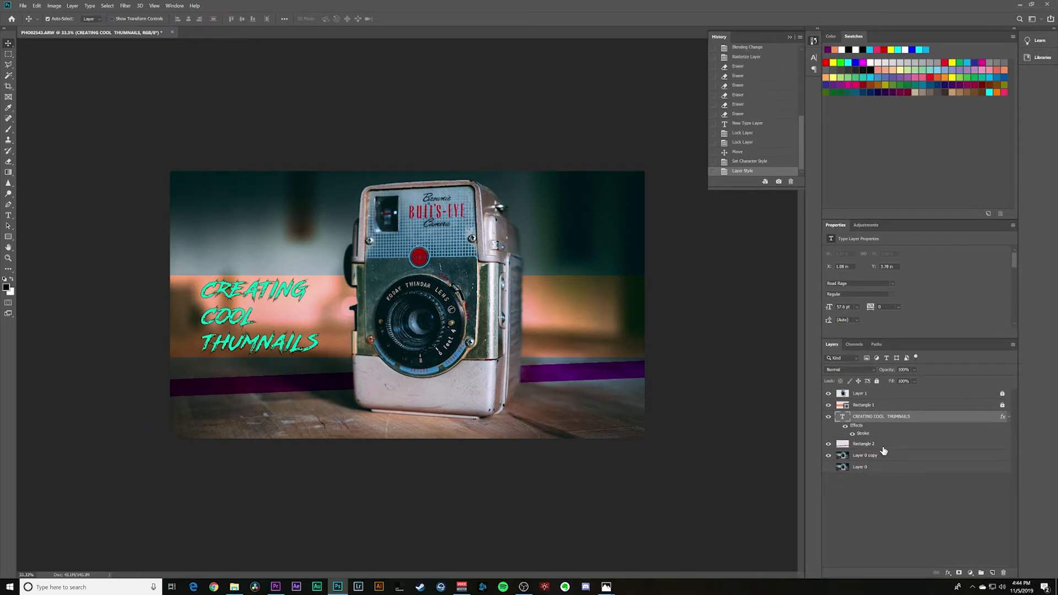
{"action": "left_click", "coordinate": [830, 444]}
{"action": "left_click", "coordinate": [829, 417]}
{"action": "left_click", "coordinate": [828, 393]}
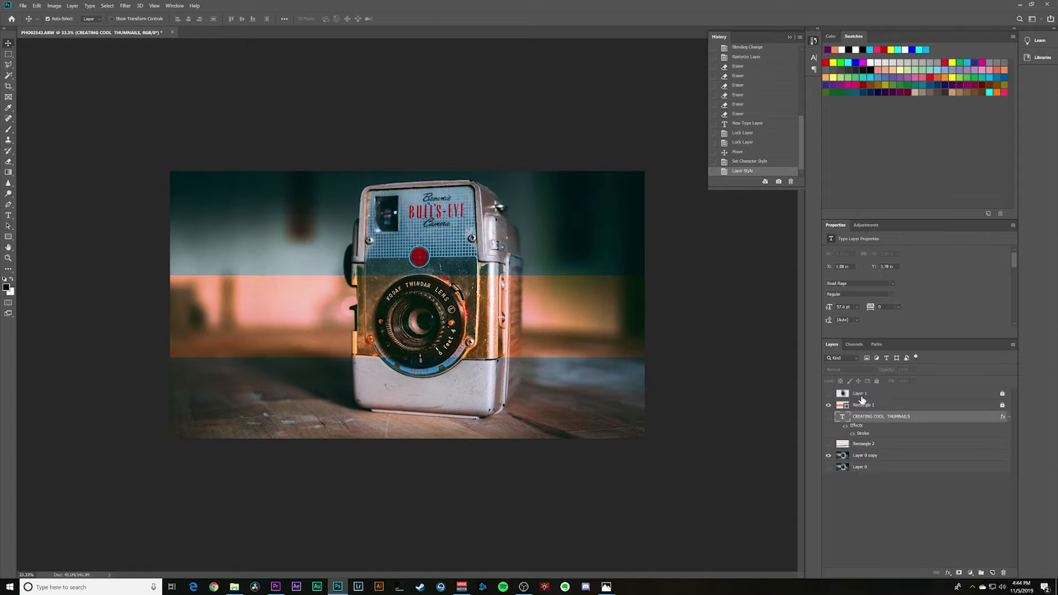
Step: Show only Layer 1 to inspect the camera cut-out, and restore the previous layer visibility
{"action": "left_click", "coordinate": [864, 395]}
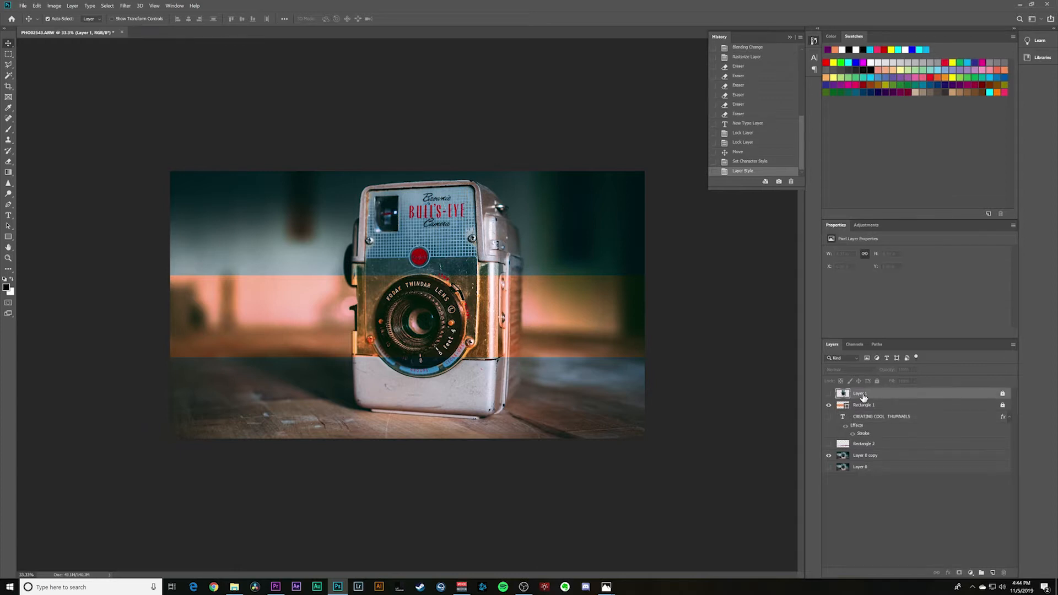
{"action": "left_click", "coordinate": [829, 394], "text": "alt"}
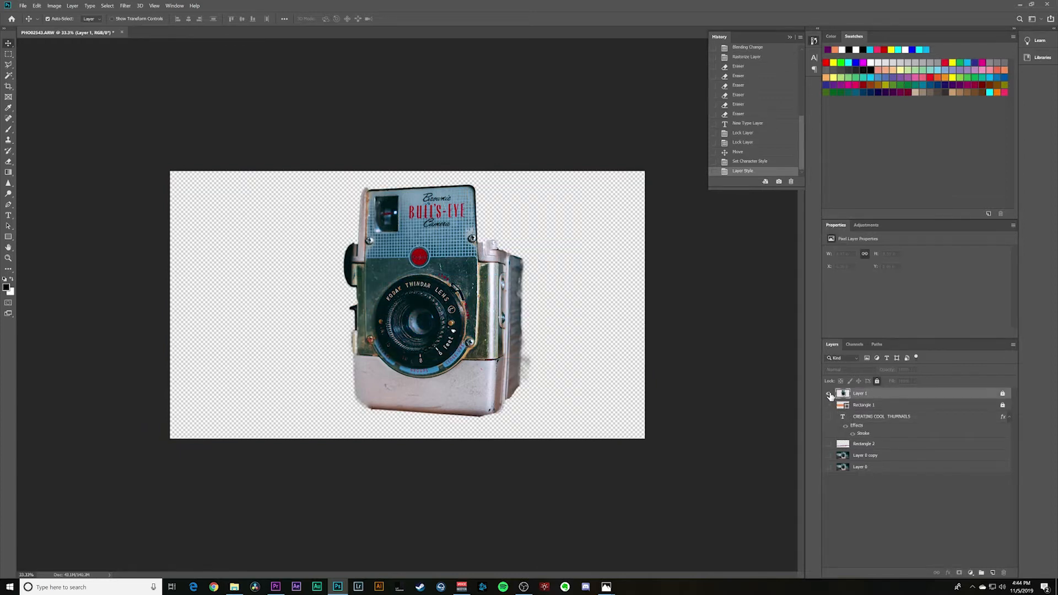
{"action": "left_click", "coordinate": [830, 394], "text": "alt"}
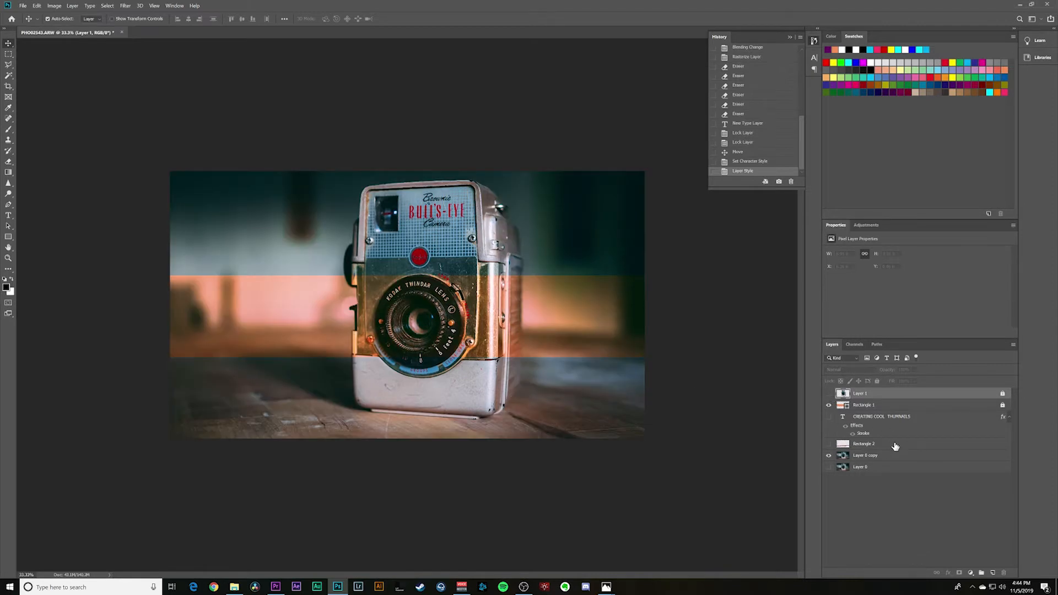
Step: Unlock the Rectangle 1 layer and add a layer mask to it
{"action": "left_click", "coordinate": [890, 411]}
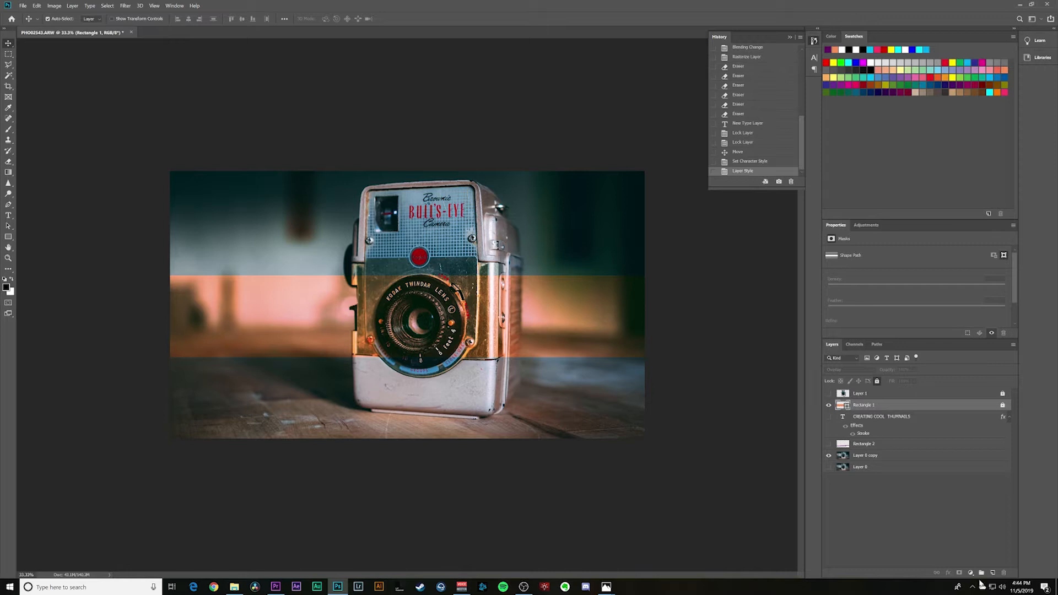
{"action": "left_click", "coordinate": [1002, 405]}
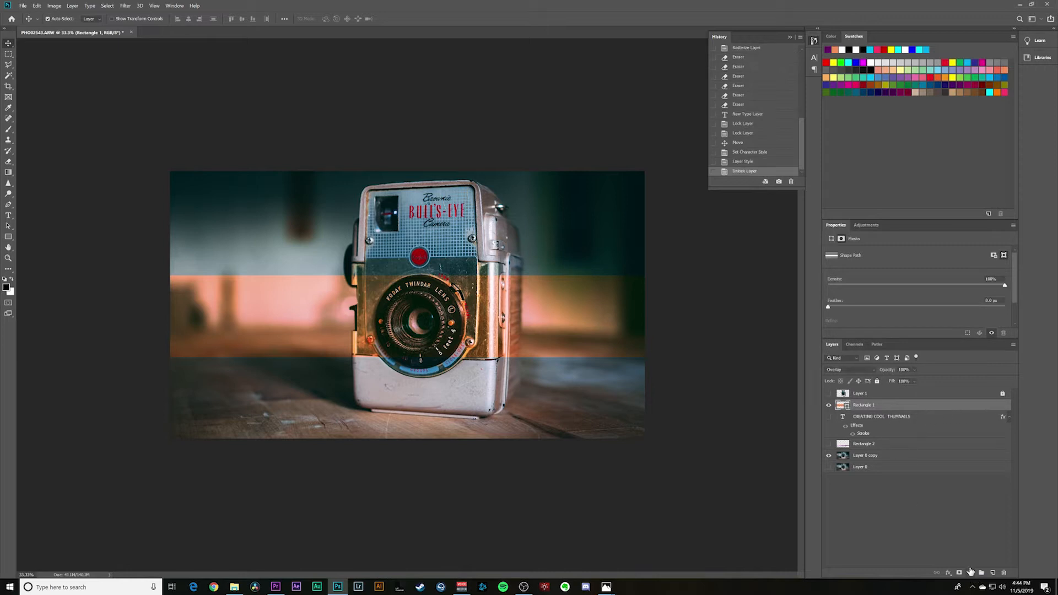
{"action": "left_click", "coordinate": [960, 573]}
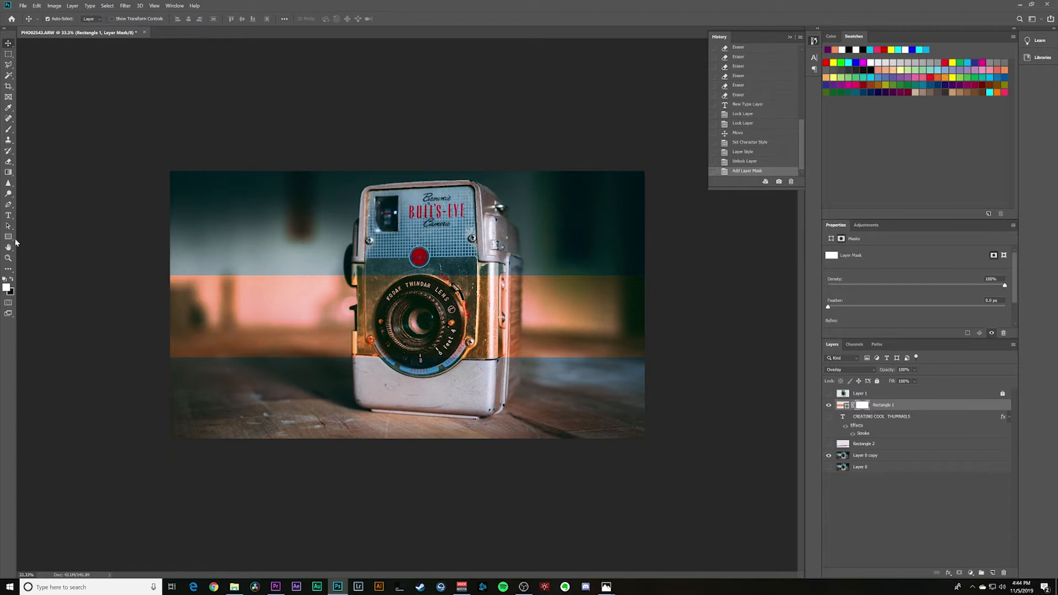
Step: Try brushing black on Rectangle 1's mask to hide the orange band over the camera's right half
{"action": "left_click", "coordinate": [8, 129]}
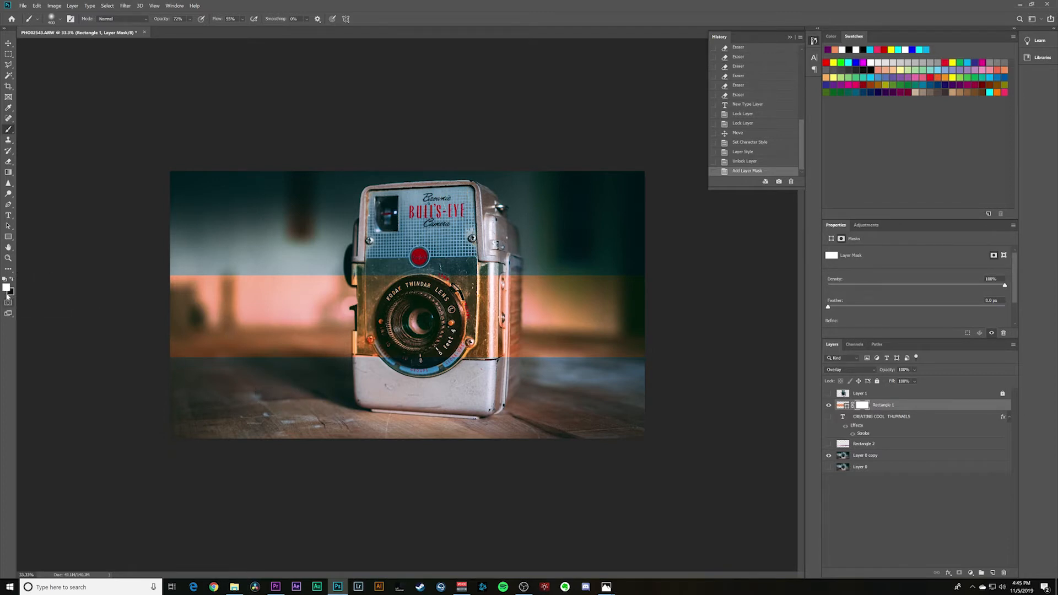
{"action": "left_click_drag", "start_coordinate": [501, 333], "coordinate": [500, 334]}
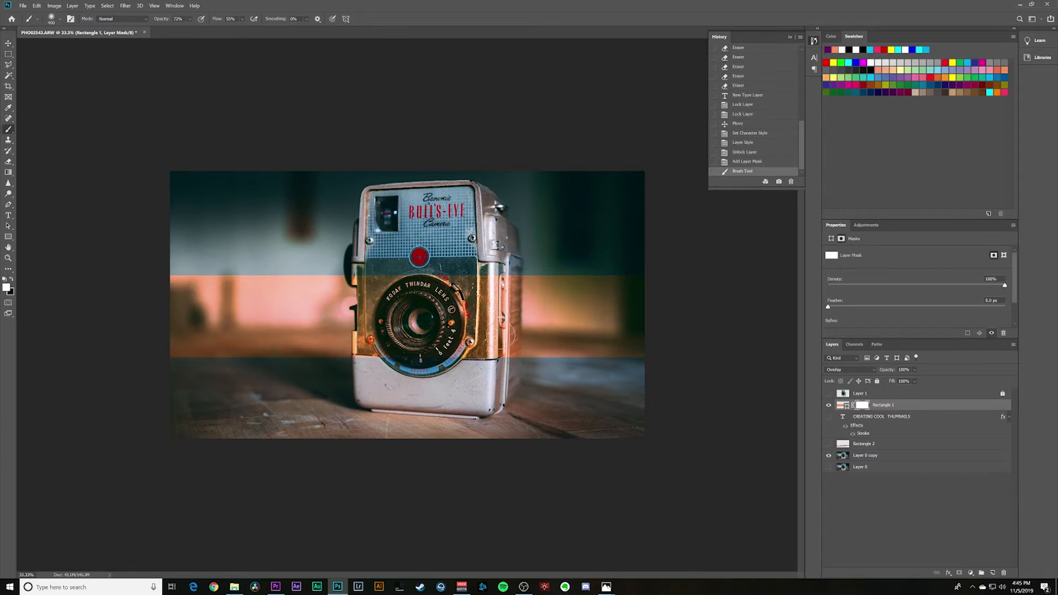
{"action": "key", "text": "x"}
{"action": "left_click_drag", "start_coordinate": [488, 376], "coordinate": [488, 259]}
{"action": "mouse_move", "coordinate": [460, 387]}
{"action": "left_mouse_down"}
{"action": "mouse_move", "coordinate": [473, 268]}
{"action": "mouse_move", "coordinate": [466, 364]}
{"action": "left_mouse_up"}
Step: Brush white on Rectangle 1's mask to bring the orange band back over the camera
{"action": "key", "text": "x"}
{"action": "mouse_move", "coordinate": [492, 264]}
{"action": "left_mouse_down"}
{"action": "mouse_move", "coordinate": [488, 353]}
{"action": "mouse_move", "coordinate": [476, 266]}
{"action": "left_mouse_up"}
{"action": "left_click_drag", "start_coordinate": [456, 353], "coordinate": [458, 261]}
{"action": "mouse_move", "coordinate": [458, 261]}
{"action": "left_mouse_down"}
{"action": "mouse_move", "coordinate": [462, 336]}
{"action": "mouse_move", "coordinate": [477, 290]}
{"action": "left_mouse_up"}
{"action": "key", "text": "x"}
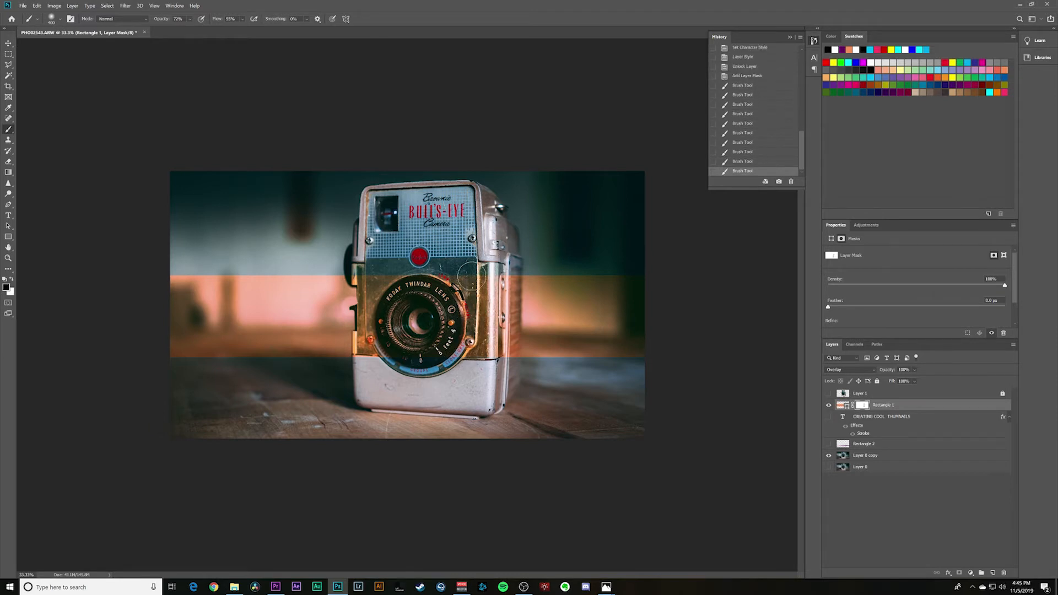
{"action": "key", "text": "x"}
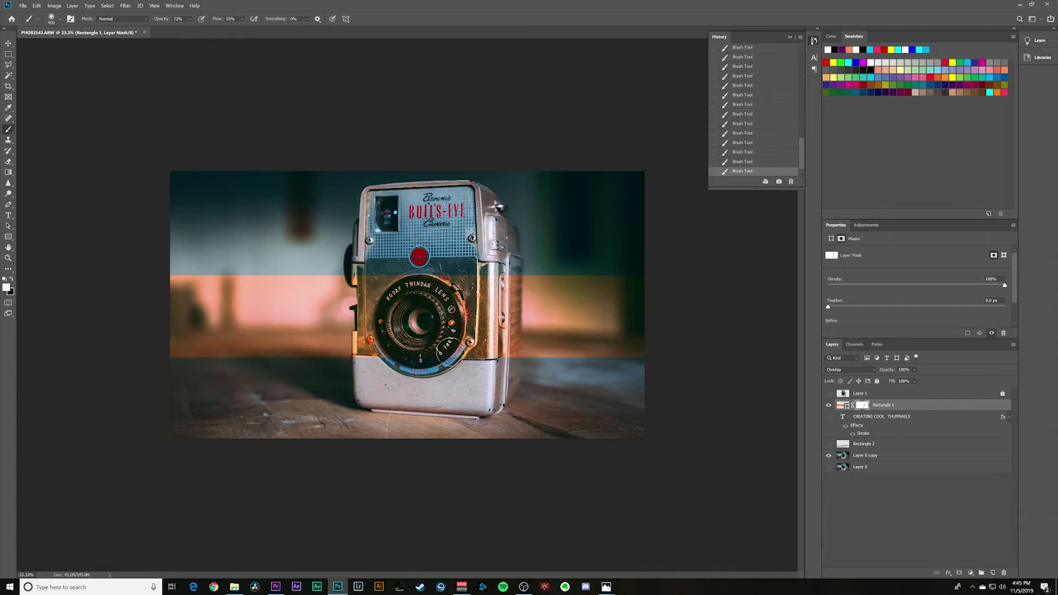
Step: Set the brush opacity to 100% and brush black on Rectangle 1's mask to hide the orange band over the camera's front
{"action": "left_click", "coordinate": [191, 20]}
{"action": "left_click", "coordinate": [210, 31]}
{"action": "left_click", "coordinate": [496, 280]}
{"action": "key", "text": "c"}
{"action": "key", "text": "b"}
{"action": "mouse_move", "coordinate": [443, 305]}
{"action": "left_mouse_down"}
{"action": "mouse_move", "coordinate": [422, 307]}
{"action": "mouse_move", "coordinate": [420, 269]}
{"action": "mouse_move", "coordinate": [403, 266]}
{"action": "mouse_move", "coordinate": [375, 281]}
{"action": "left_mouse_up"}
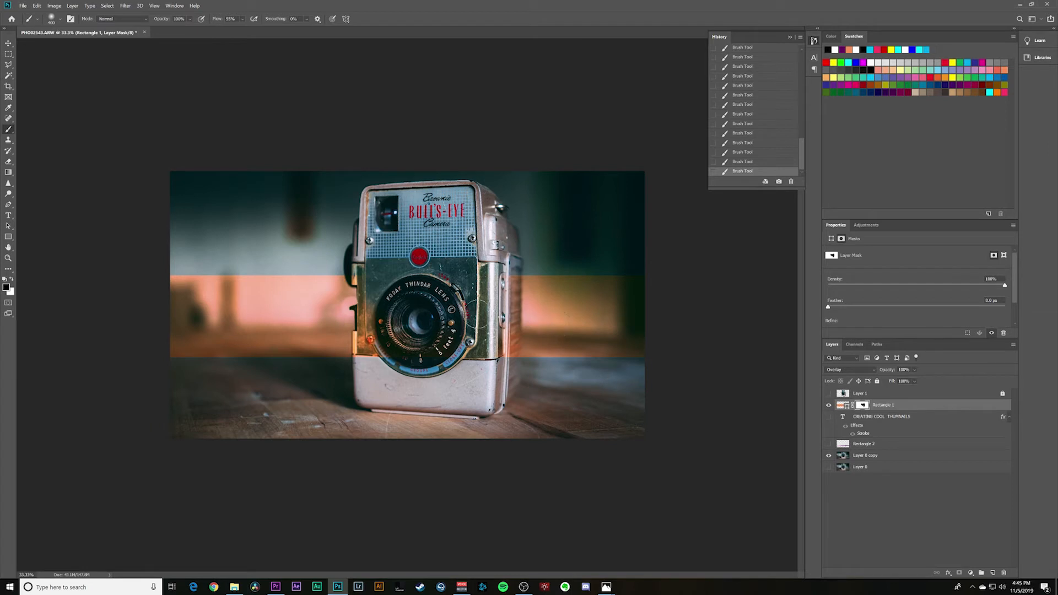
Step: Shrink the brush and paint black on Rectangle 1's mask along the camera's side edges to clear the remaining orange
{"action": "key", "text": "bracketleft"}
{"action": "key", "text": "bracketleft"}
{"action": "key", "text": "bracketleft"}
{"action": "key", "text": "bracketleft"}
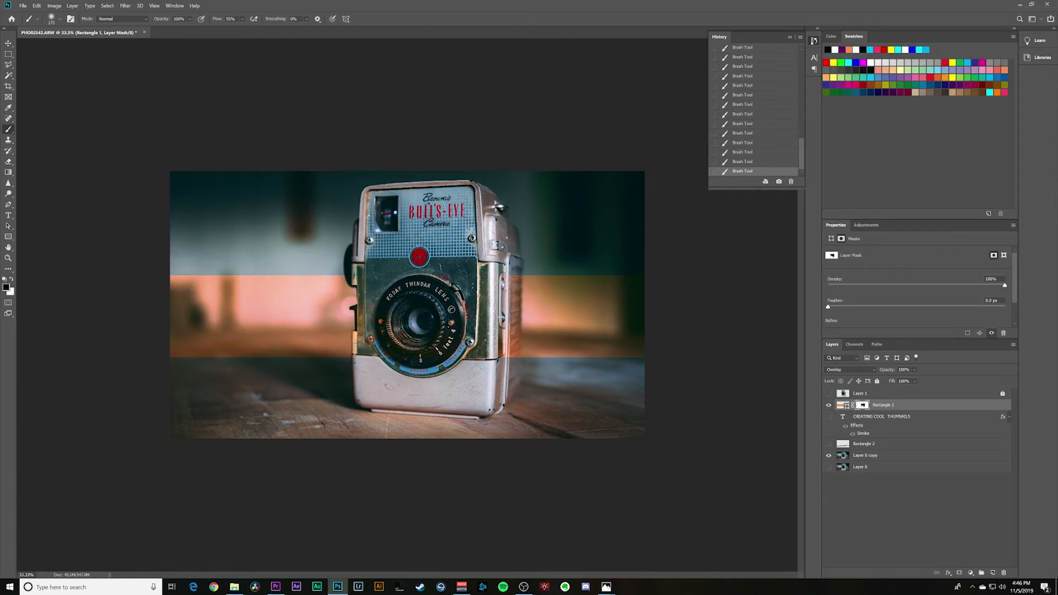
{"action": "key", "text": "bracketleft"}
{"action": "key", "text": "bracketleft"}
{"action": "key", "text": "bracketleft"}
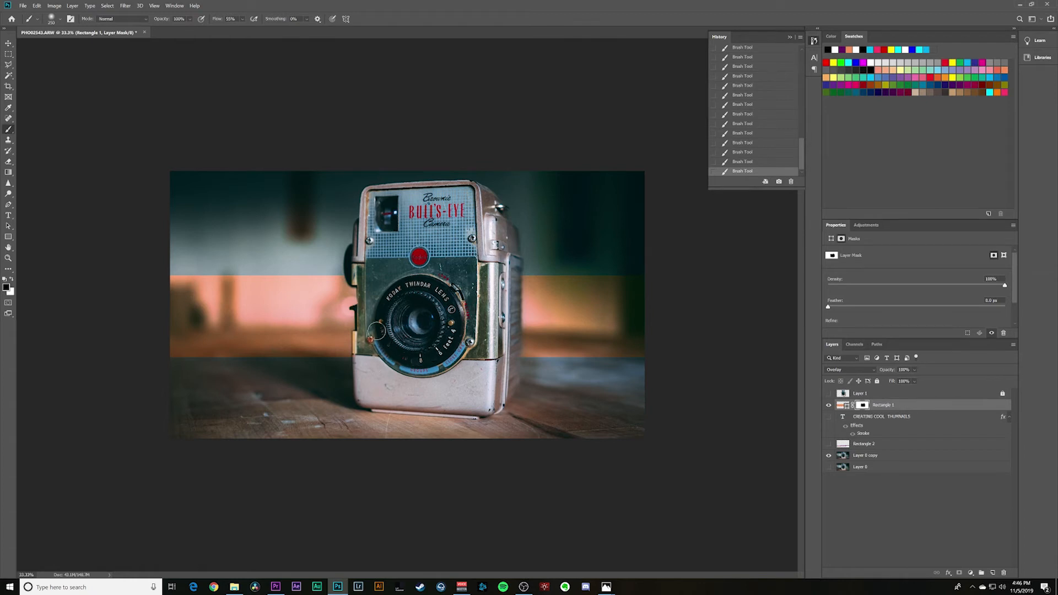
Step: Show the CREATING COOL THUMBNAILS text layer, then view Layer 1 alone and restore the other layers' visibility
{"action": "left_click", "coordinate": [829, 417]}
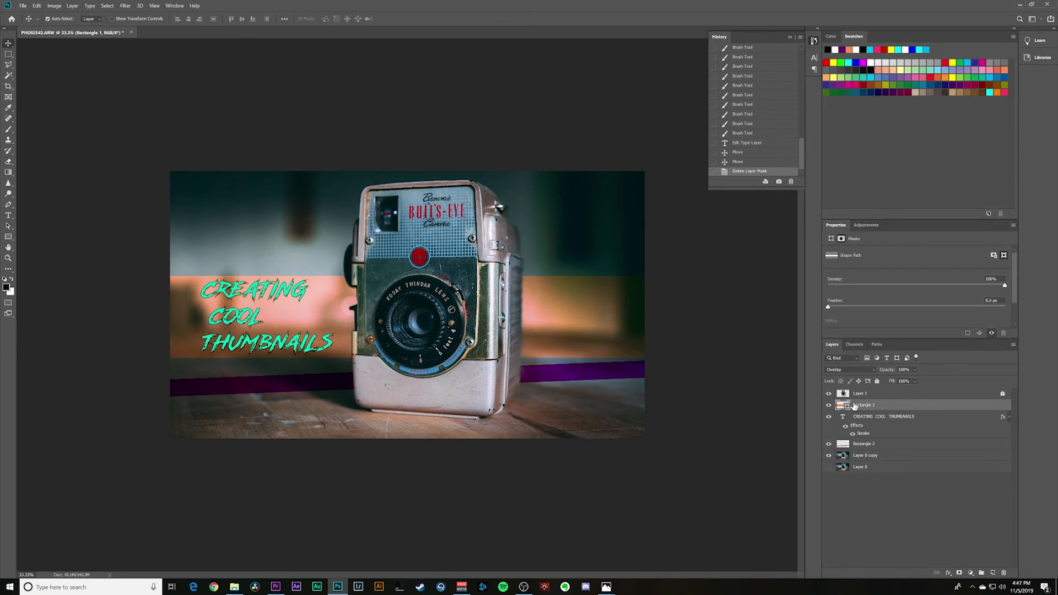
{"action": "left_click", "coordinate": [830, 394], "text": "alt"}
{"action": "left_click", "coordinate": [831, 395], "text": "alt"}
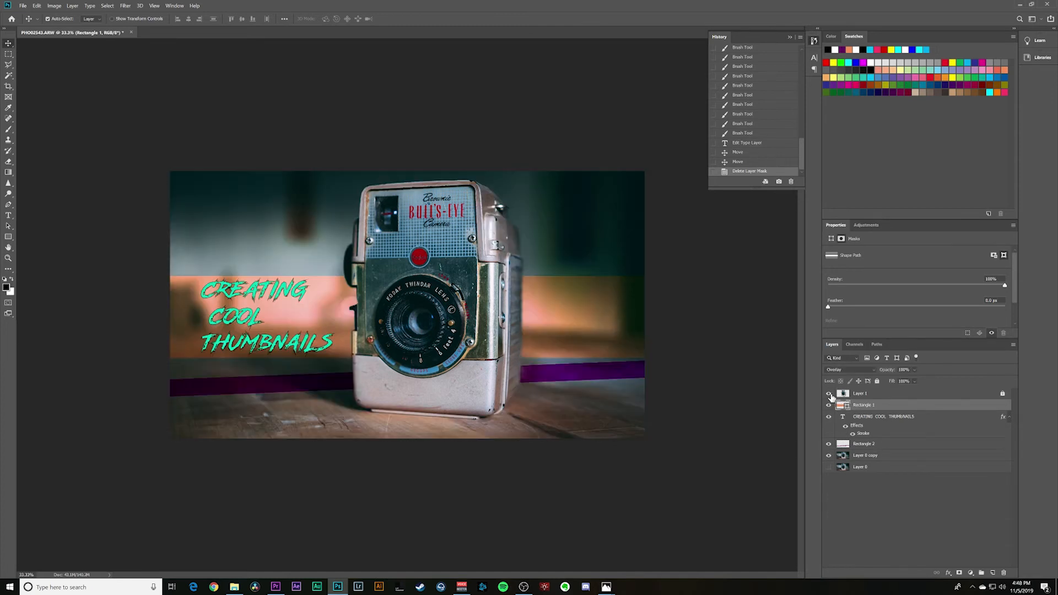
Step: Nudge the Rectangle 1 band slightly to the right and rotate it about 4.9° counterclockwise with Free Transform
{"action": "left_click", "coordinate": [888, 409]}
{"action": "left_click_drag", "start_coordinate": [610, 331], "coordinate": [619, 333]}
{"action": "key", "text": "ctrl+t"}
{"action": "left_click_drag", "start_coordinate": [682, 271], "coordinate": [681, 247]}
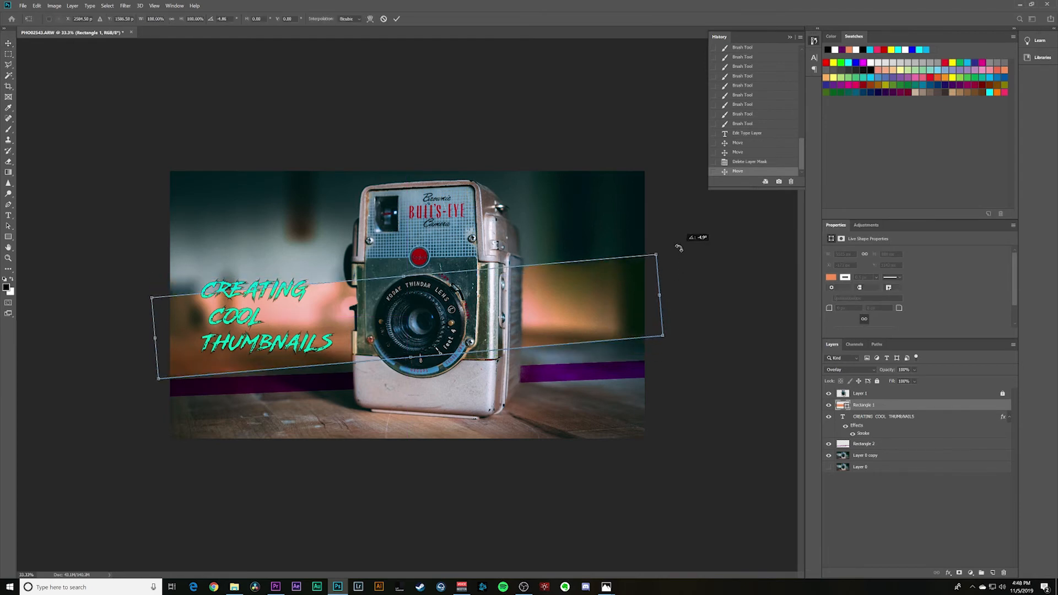
{"action": "key", "text": "Return"}
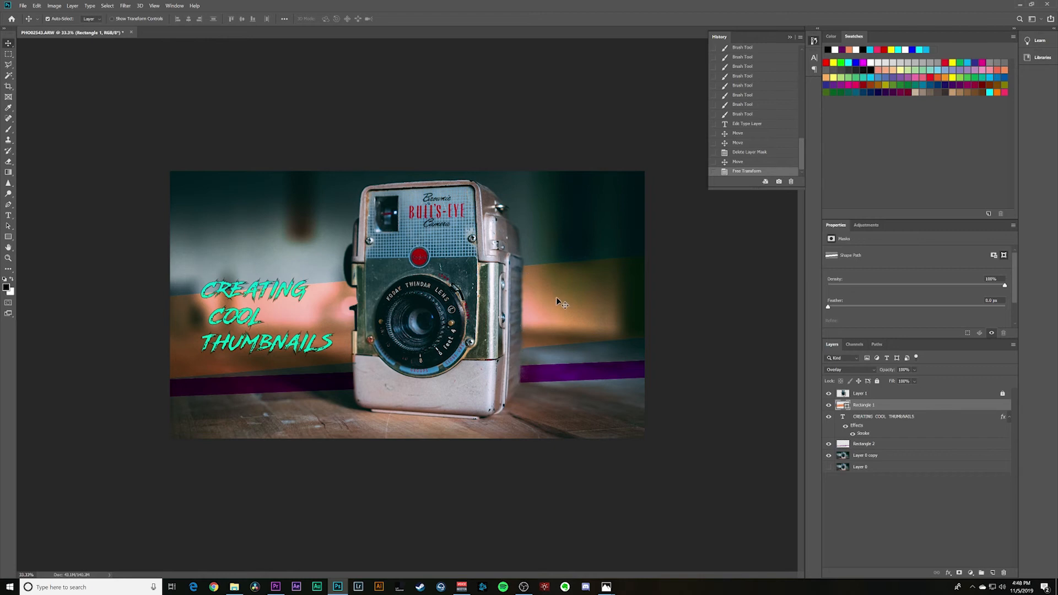
Step: Rotate the Rectangle 1 band about 7.8° clockwise with Free Transform so it slopes down toward the right
{"action": "key", "text": "ctrl+t"}
{"action": "left_click_drag", "start_coordinate": [697, 237], "coordinate": [703, 279]}
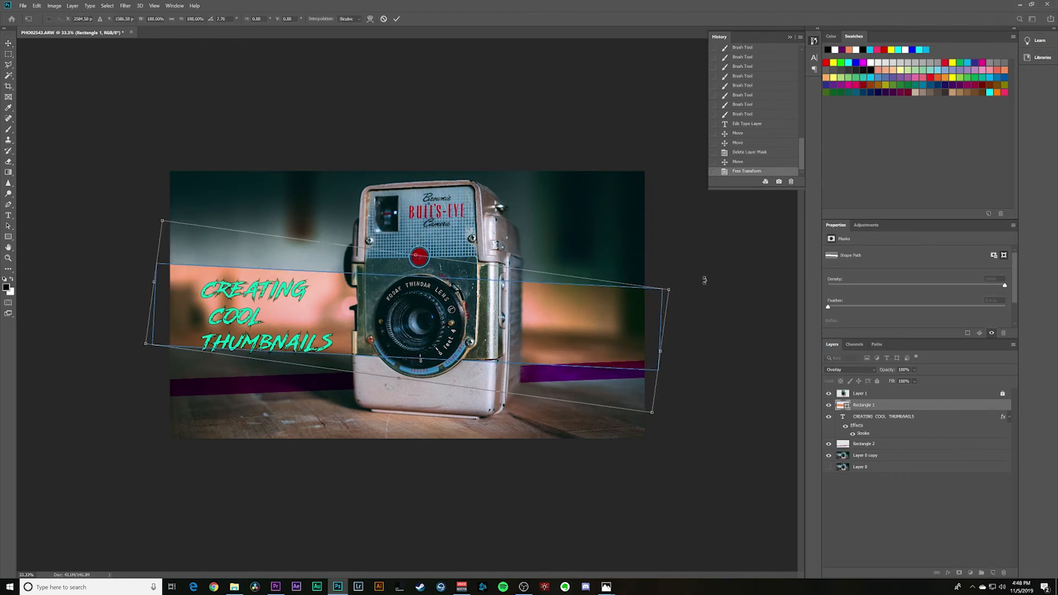
{"action": "key", "text": "Return"}
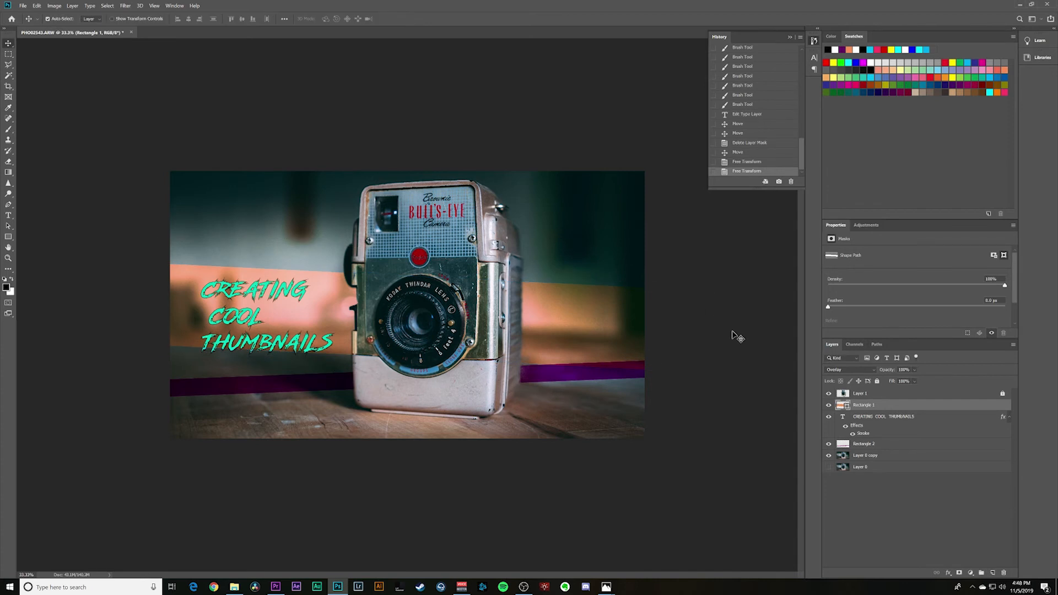